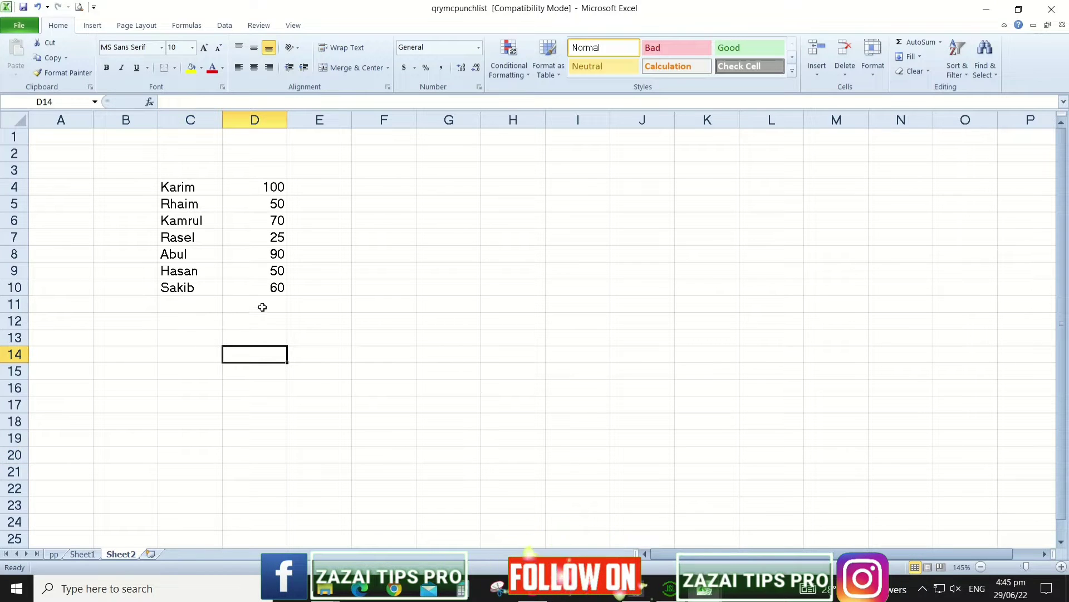
# - In D11, enter =SUM(D4+D5+D6+D7+D8+D9+D10) to total the scores as 445
pyautogui.click(262, 306)
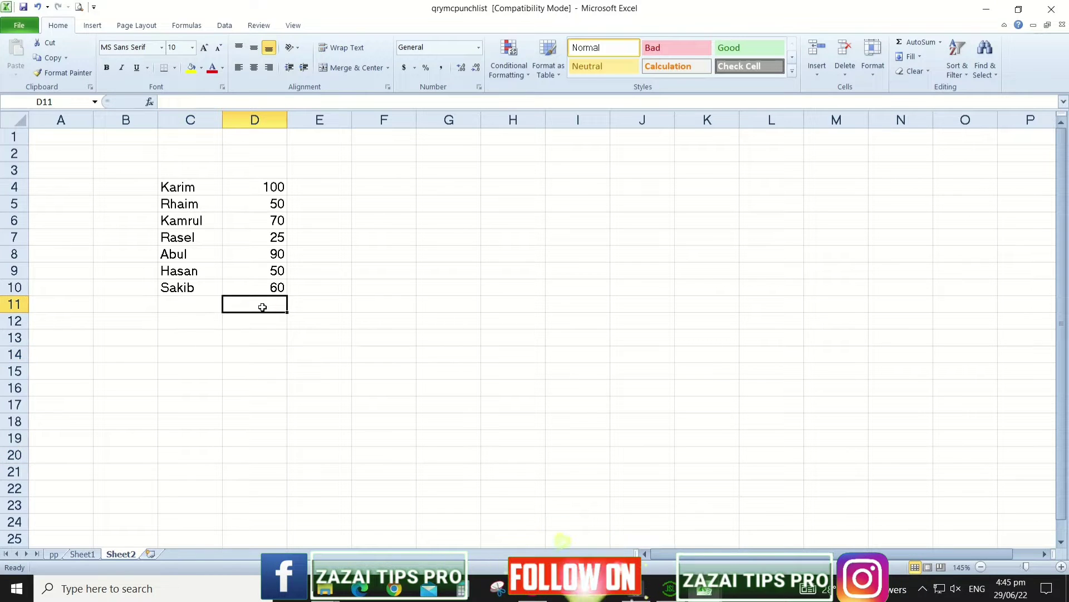
pyautogui.write('=SUM')
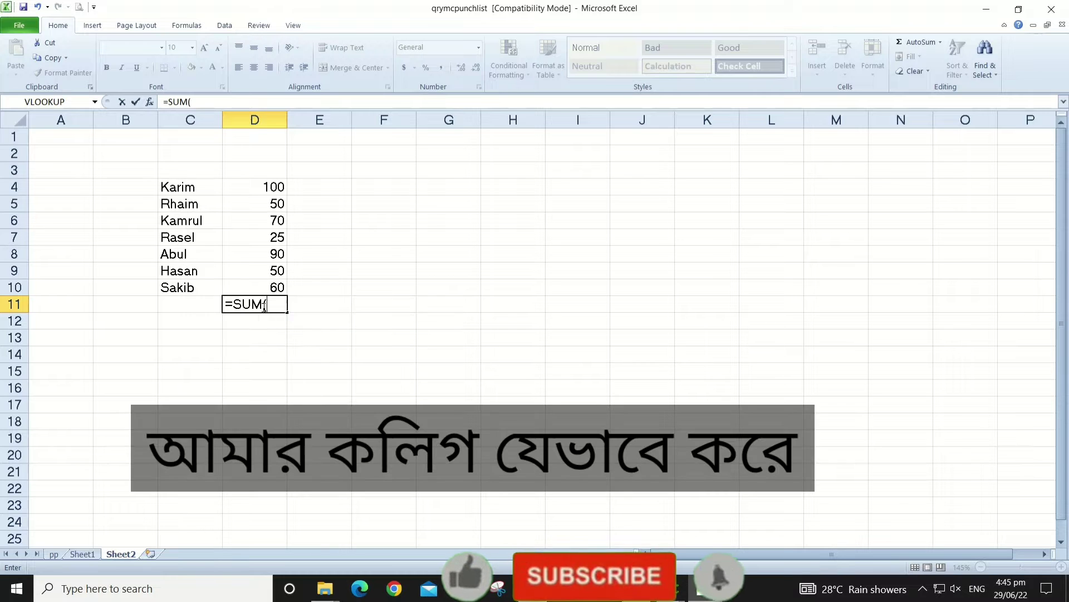
pyautogui.write('(')
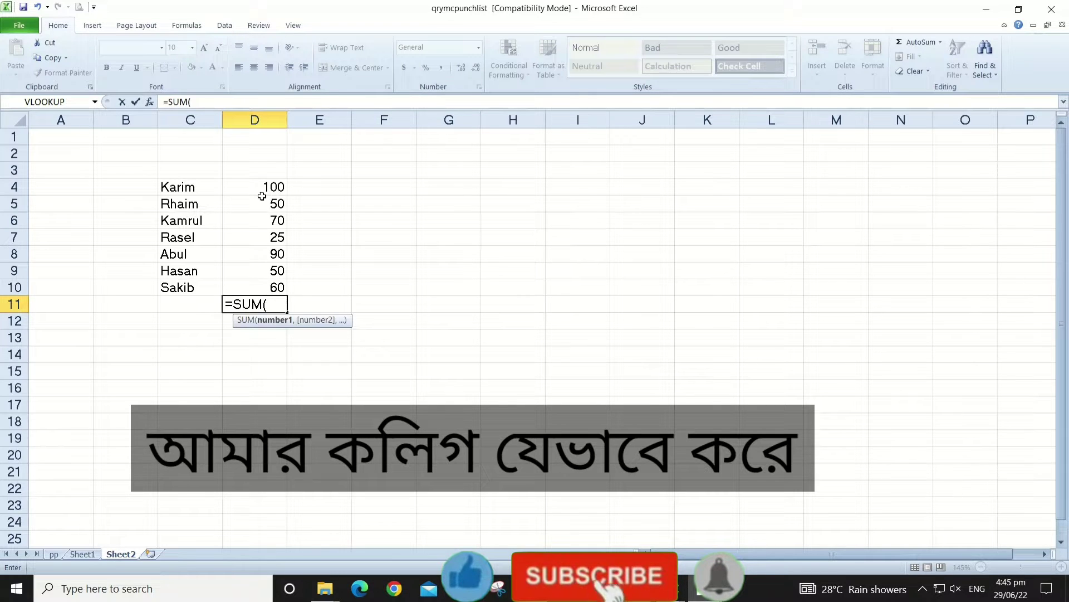
pyautogui.click(262, 191)
pyautogui.write('+')
pyautogui.click(281, 204)
pyautogui.write('+')
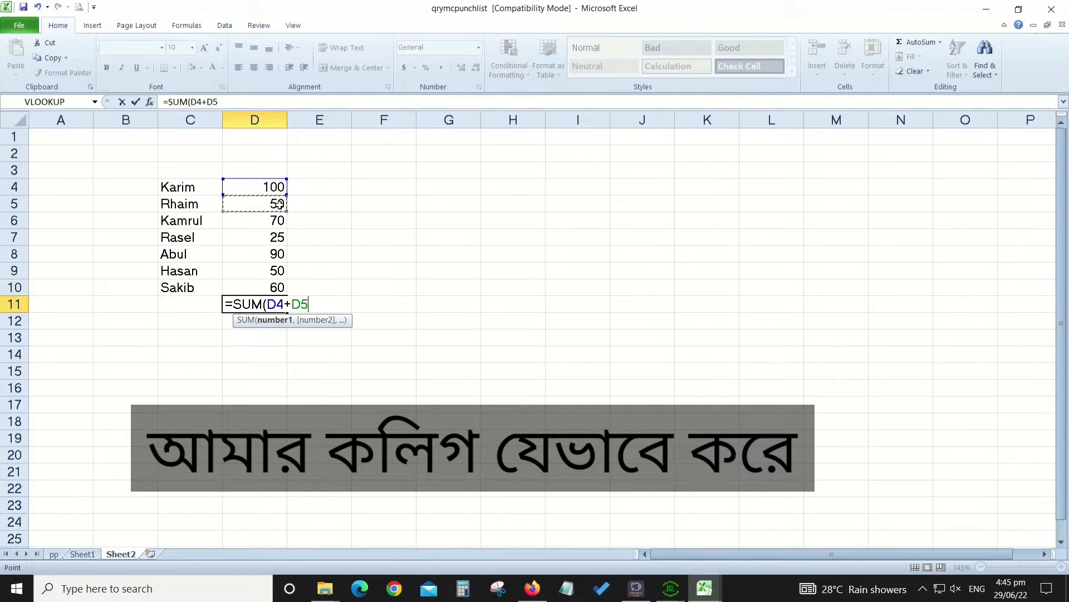
pyautogui.click(279, 220)
pyautogui.write('+')
pyautogui.click(268, 235)
pyautogui.write('+')
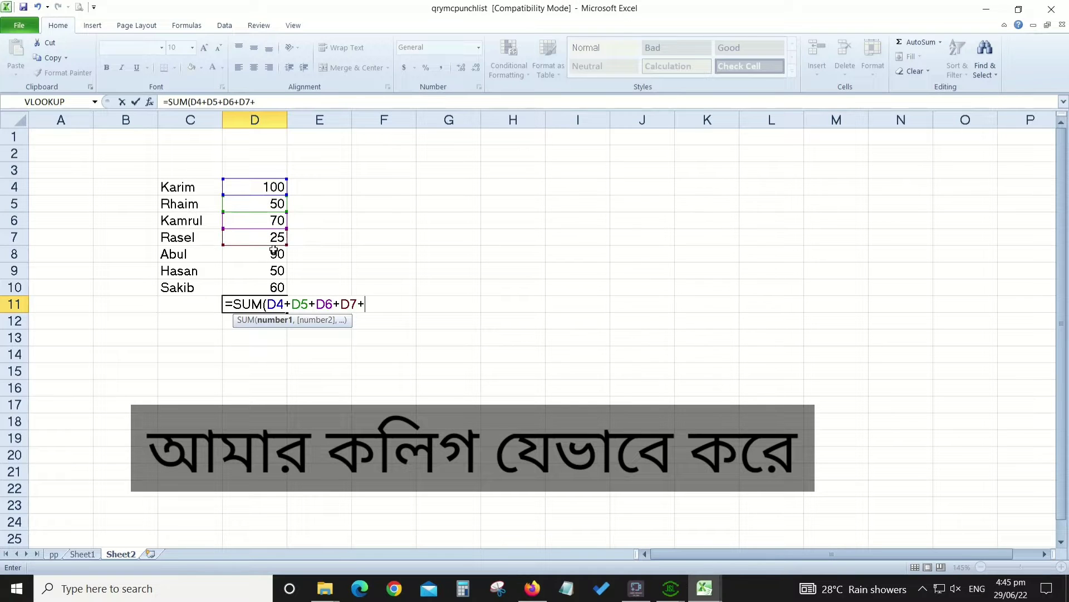
pyautogui.click(272, 254)
pyautogui.write('+')
pyautogui.click(271, 272)
pyautogui.write('+')
pyautogui.click(272, 286)
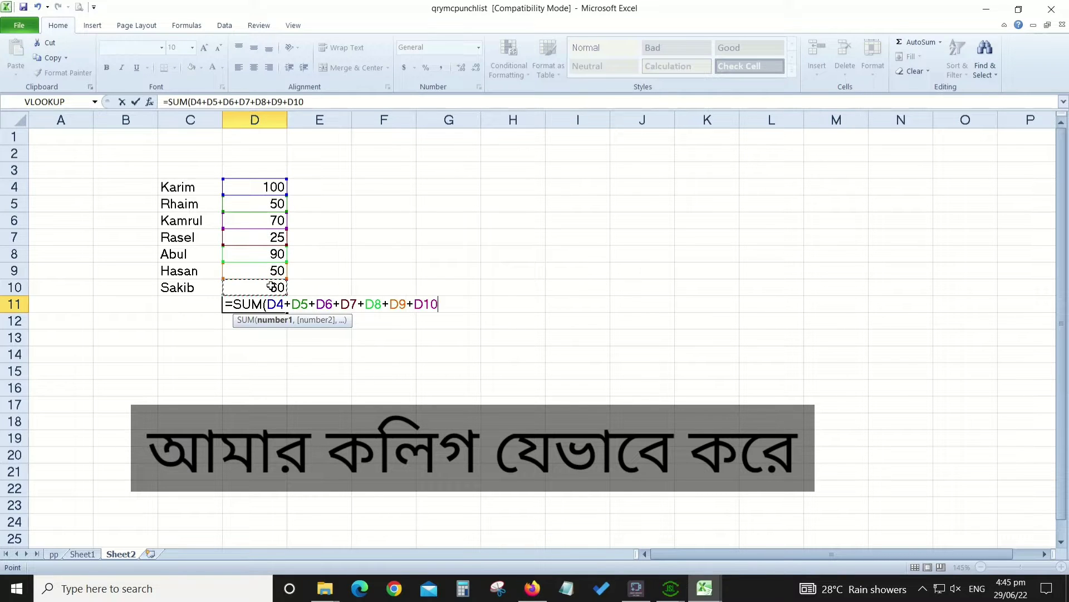
pyautogui.write(')')
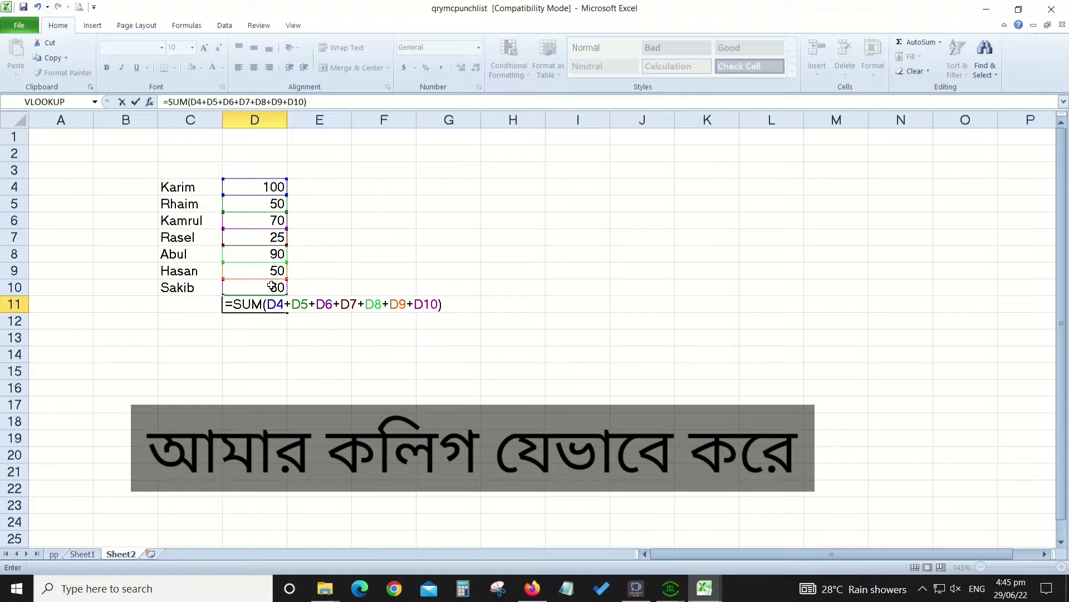
pyautogui.press('Return')
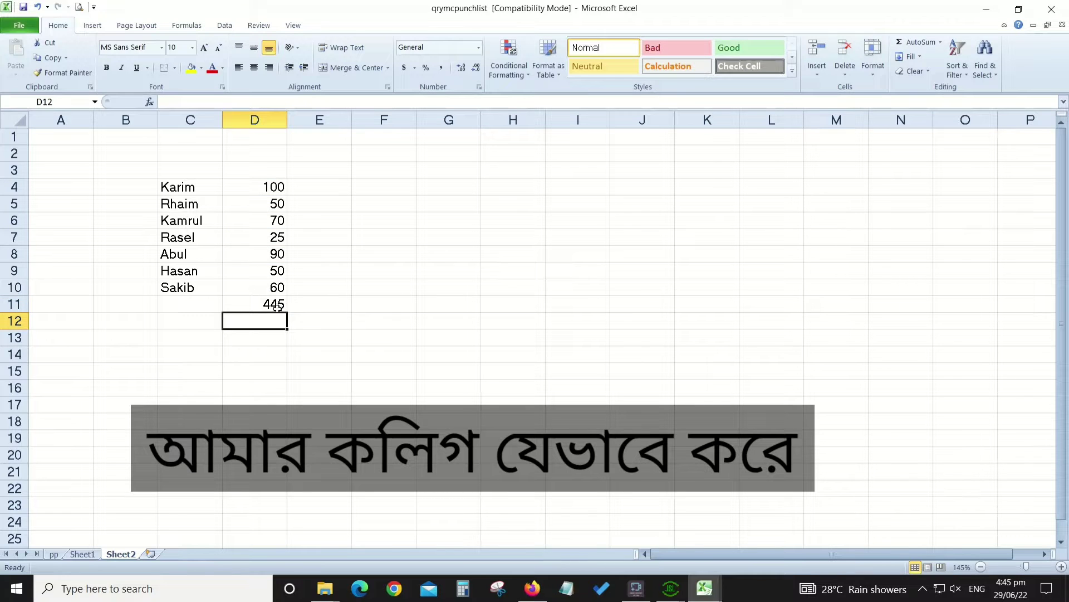
# - Inspect the formula behind the D11 total and the D10 value
pyautogui.click(277, 308)
pyautogui.click(277, 317)
pyautogui.click(275, 310)
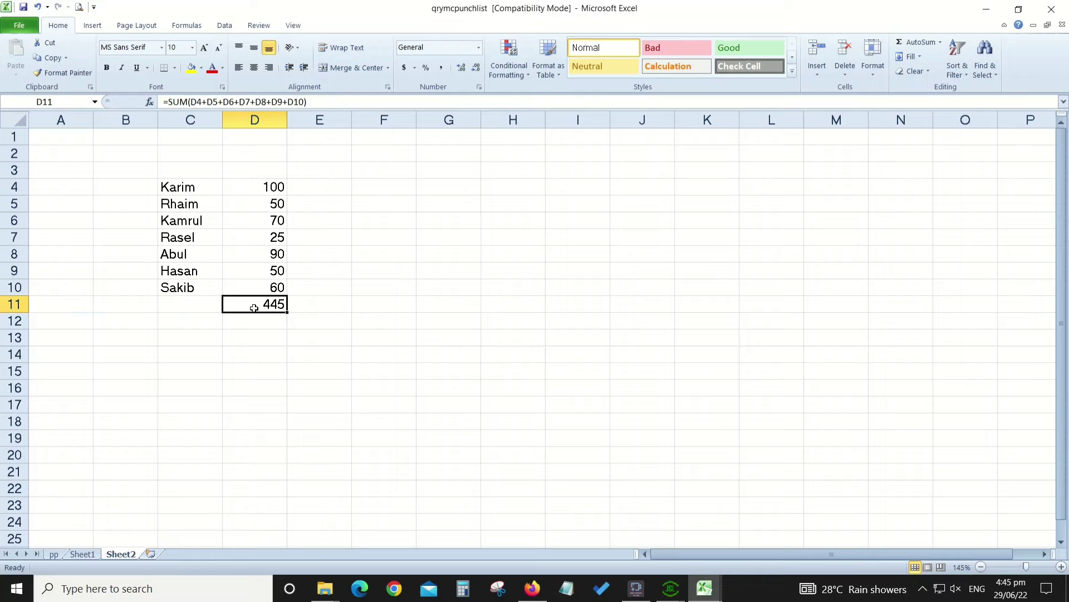
pyautogui.click(257, 290)
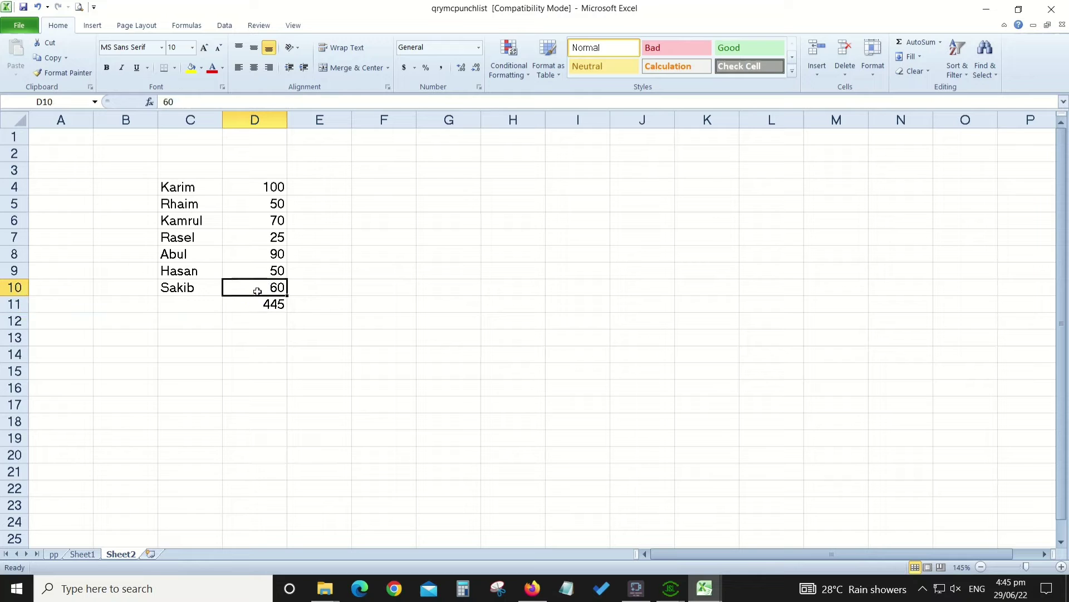
pyautogui.click(261, 305)
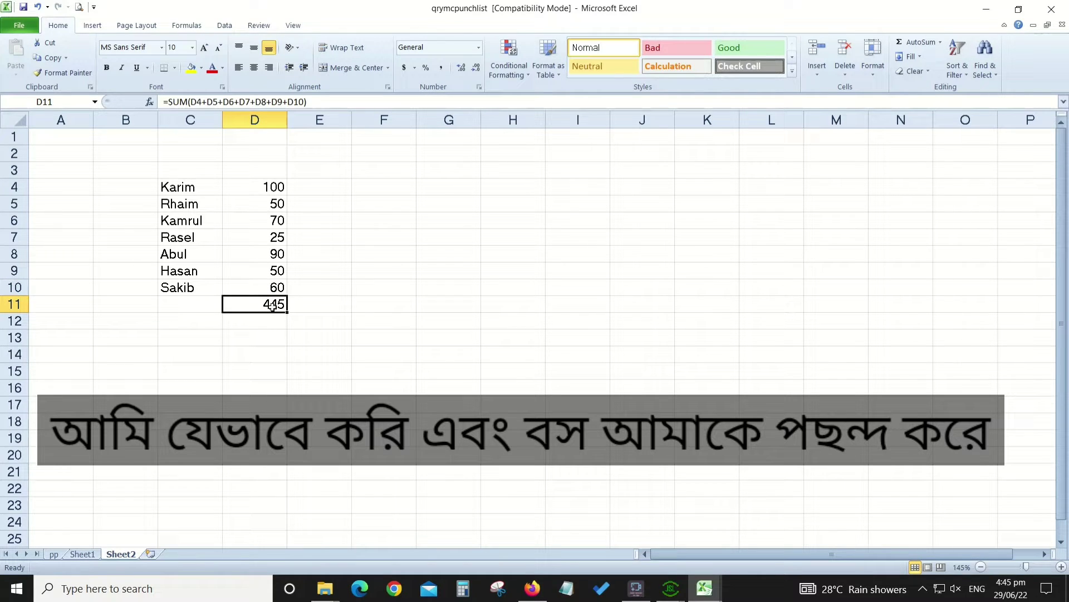
# - Clear D11 and refill it with AutoSum as =SUM(D4:D10), totalling 445
pyautogui.press('Delete')
pyautogui.click(267, 328)
pyautogui.click(258, 303)
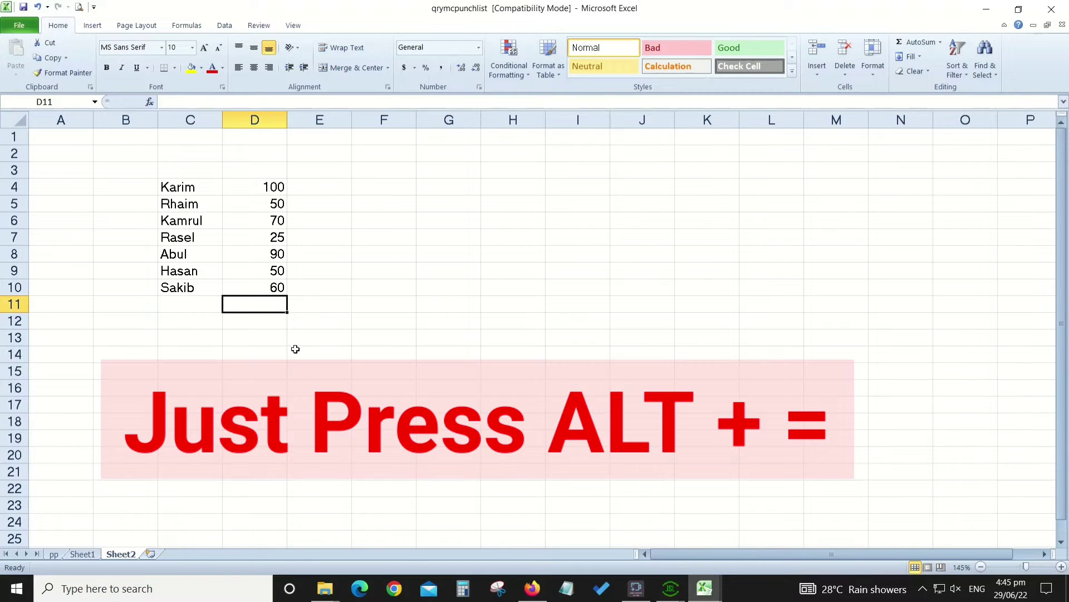
pyautogui.hotkey('alt', '=')
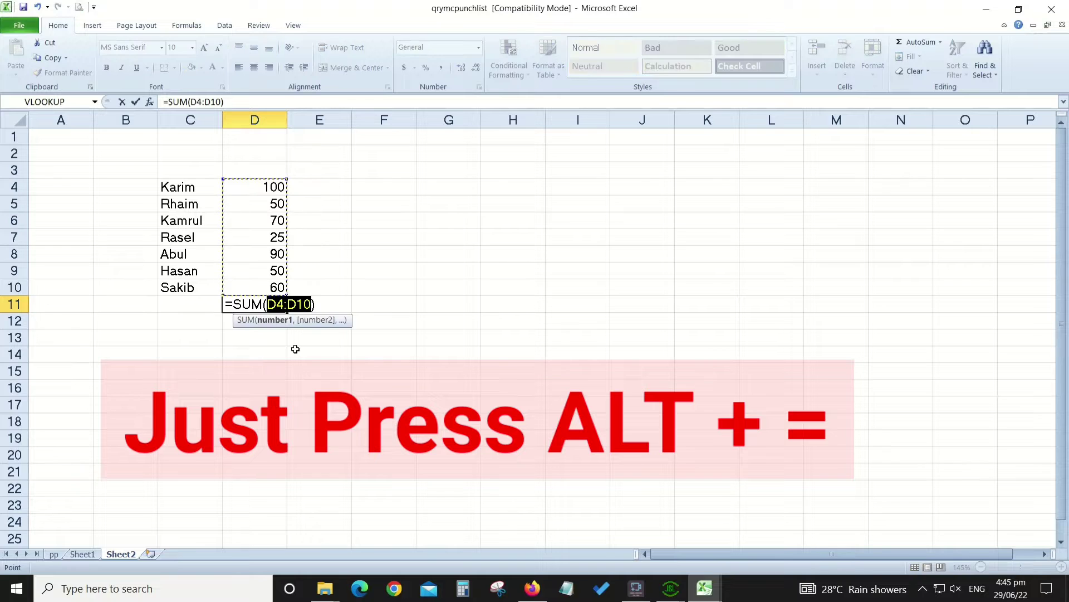
pyautogui.press('Return')
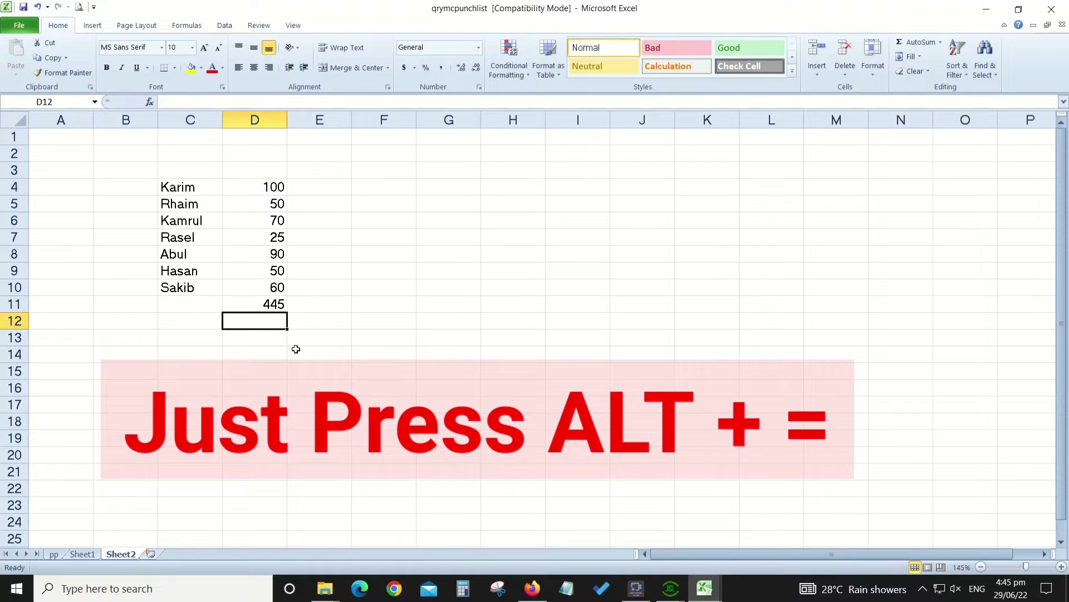
pyautogui.click(329, 354)
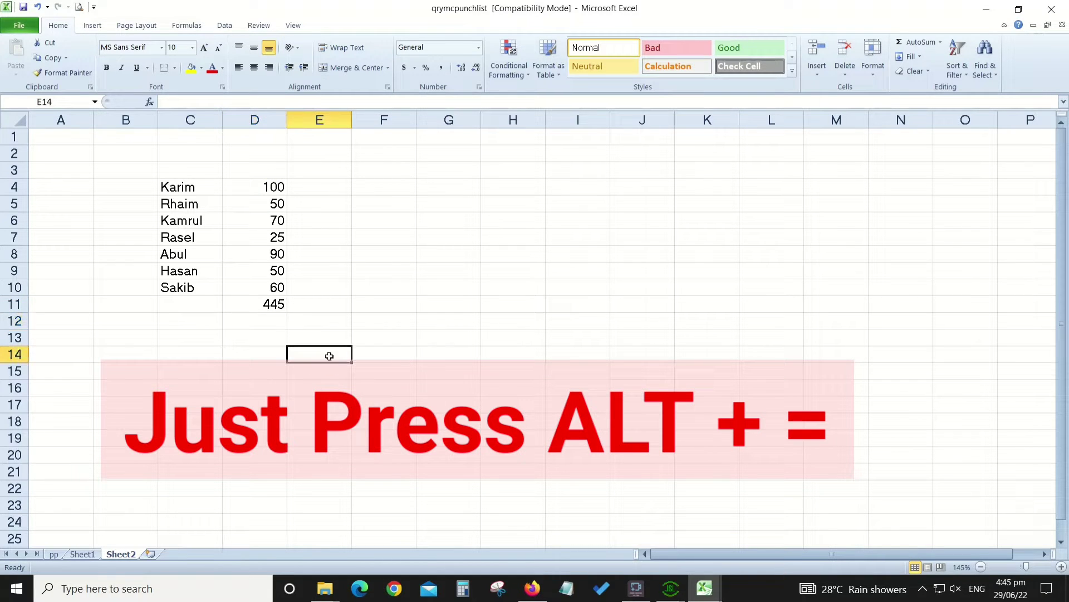
pyautogui.click(269, 317)
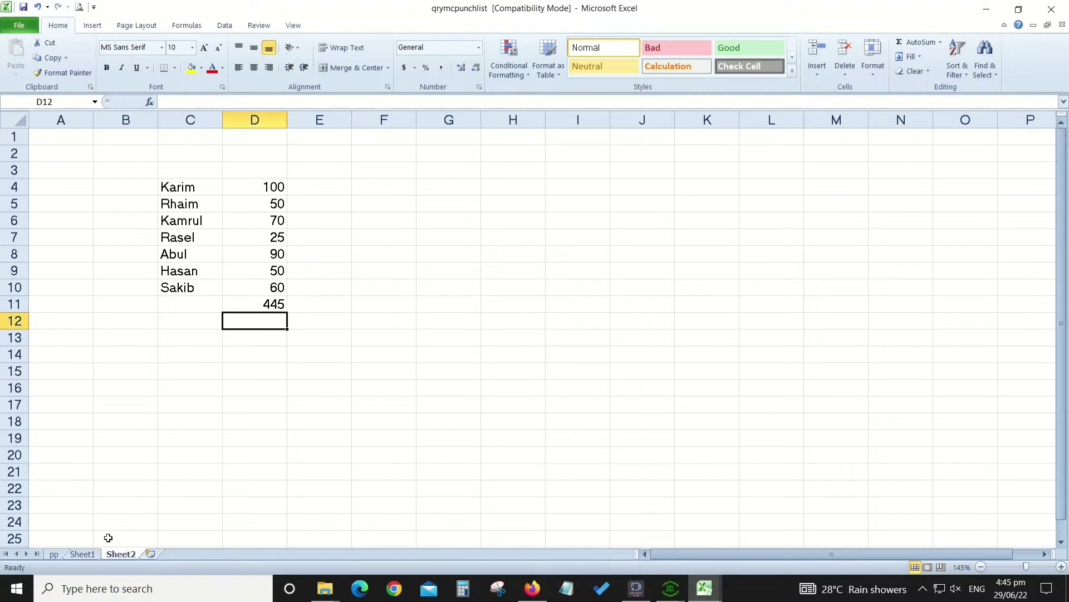
# - On Sheet1, total the first table's scores in D10 with =SUM(D3:D9), giving 445
pyautogui.click(82, 554)
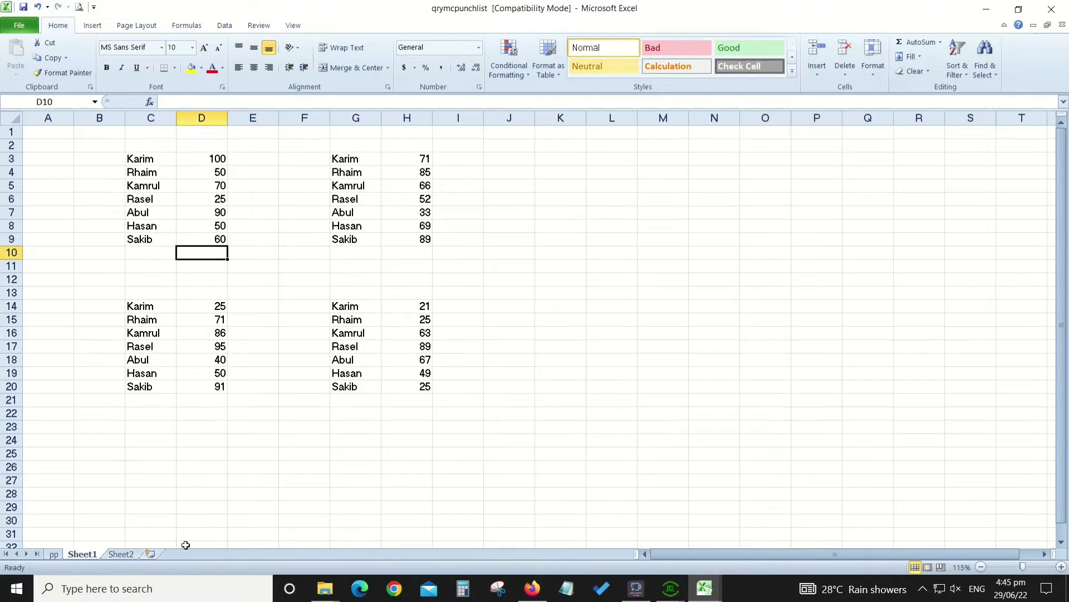
pyautogui.click(206, 250)
pyautogui.write('=SU')
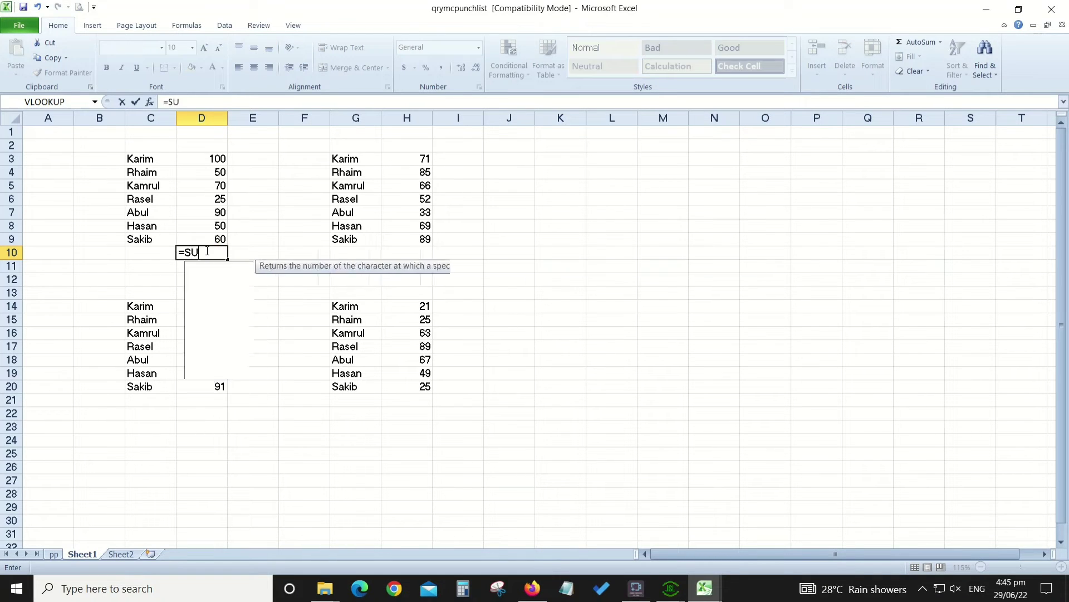
pyautogui.write('M')
pyautogui.write('(')
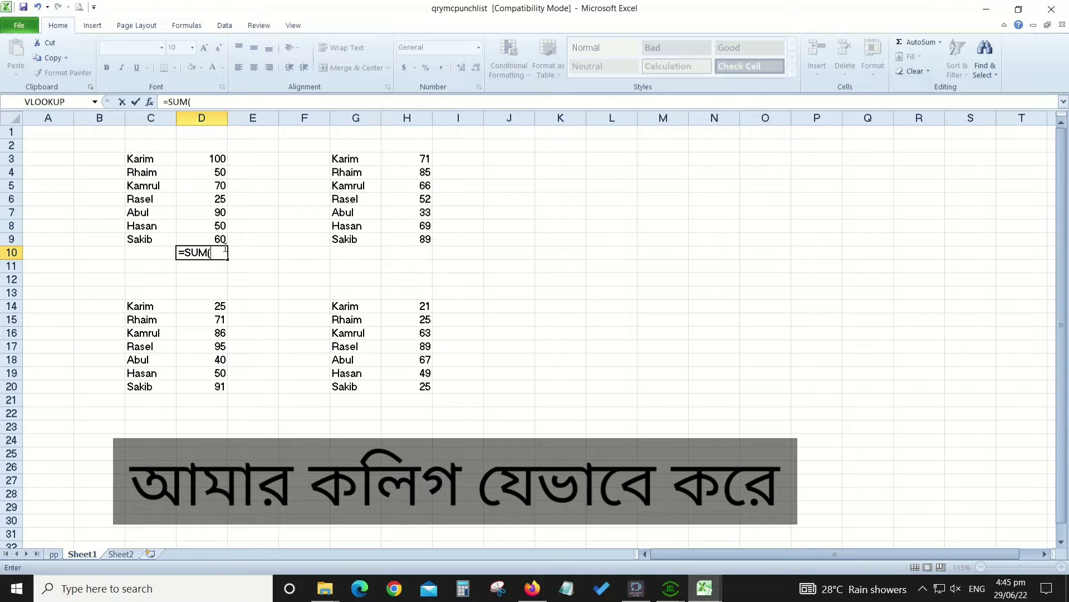
pyautogui.moveTo(215, 159); pyautogui.dragTo(212, 234)
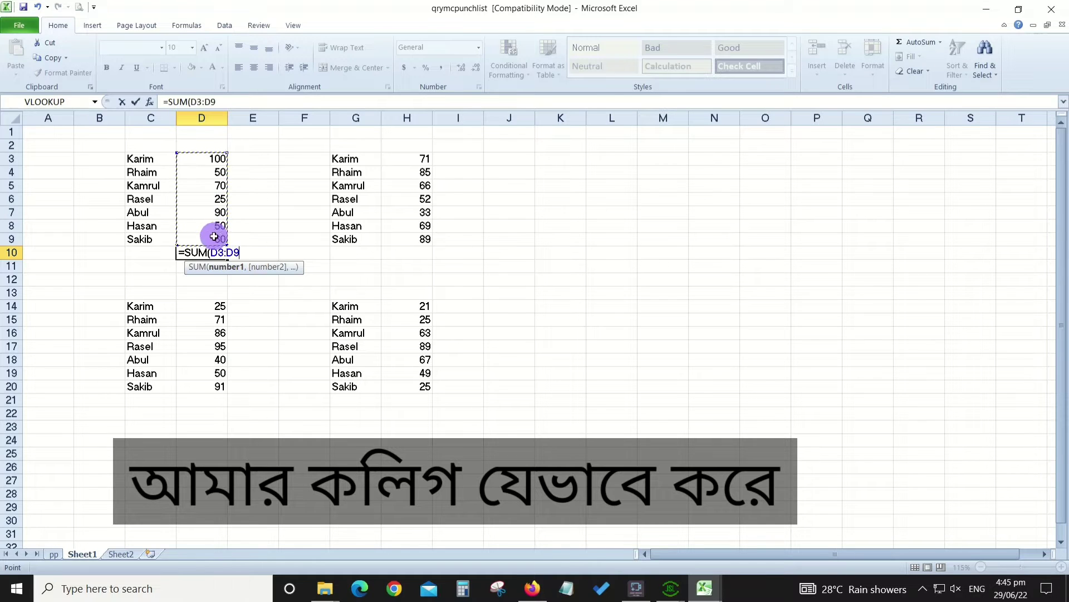
pyautogui.write(')')
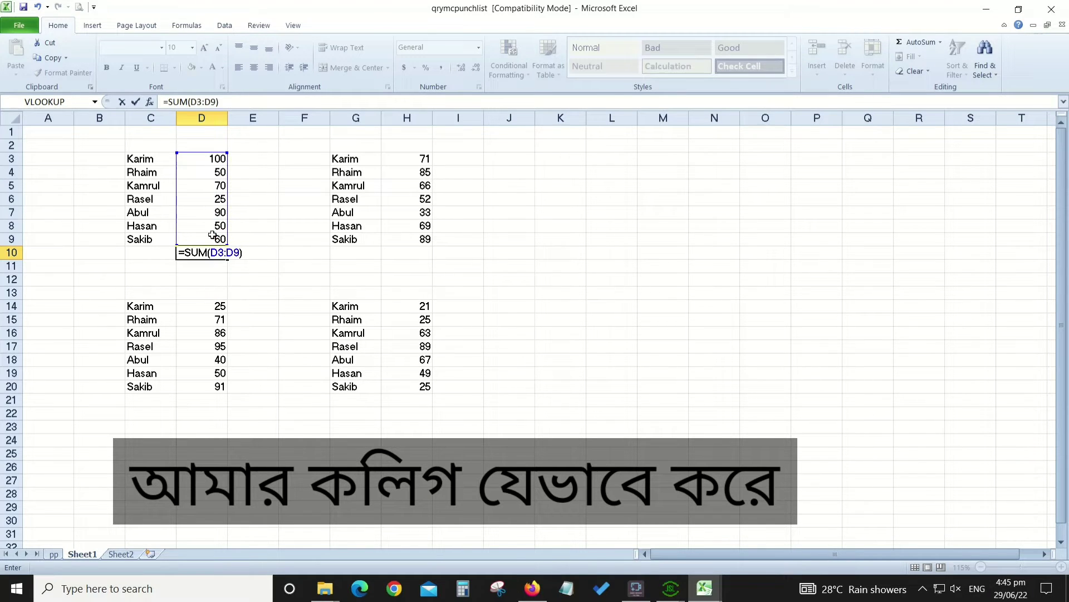
pyautogui.press('Return')
# - Total the second table's scores in H10 with =SUM(H3:H9), giving 465
pyautogui.click(410, 253)
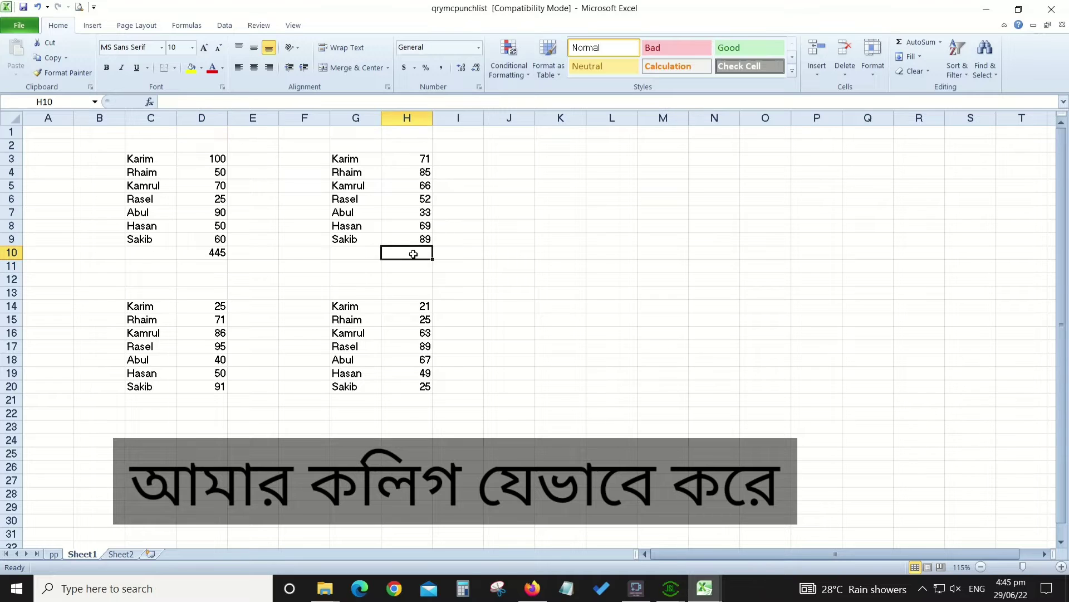
pyautogui.write('=SUM')
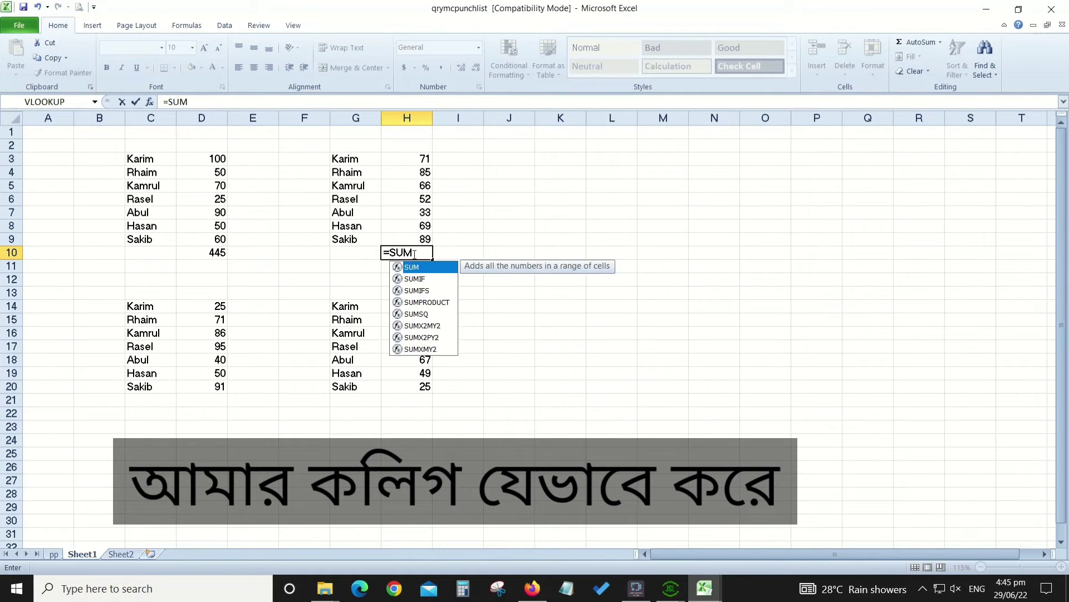
pyautogui.write('(')
pyautogui.moveTo(419, 158); pyautogui.dragTo(420, 235)
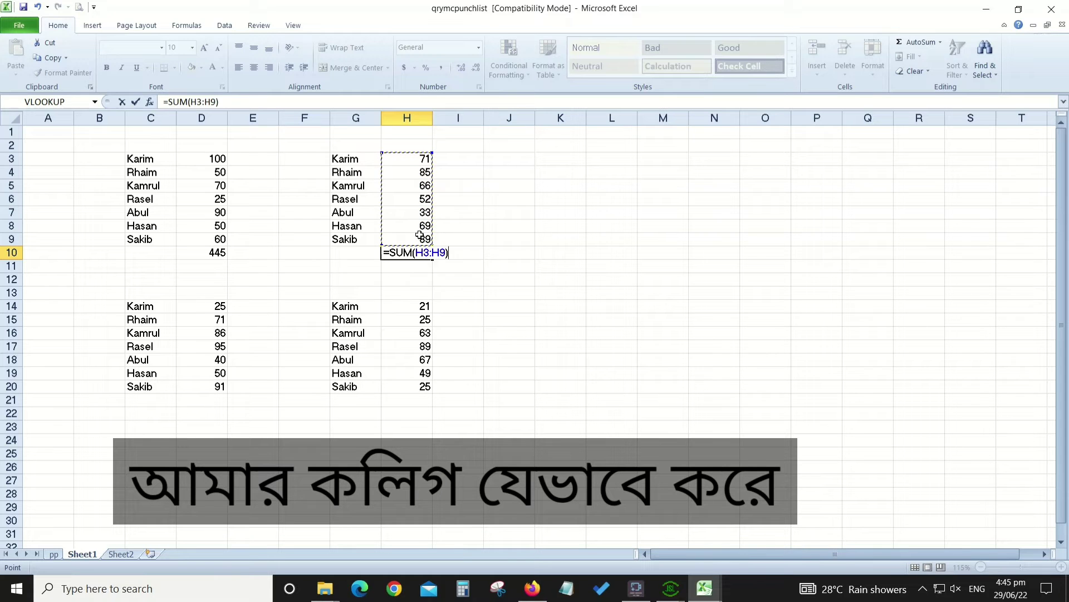
pyautogui.press('Return')
# - Enter =SUM(D14:D20) in D21 to total the lower-left block as 458
pyautogui.click(212, 400)
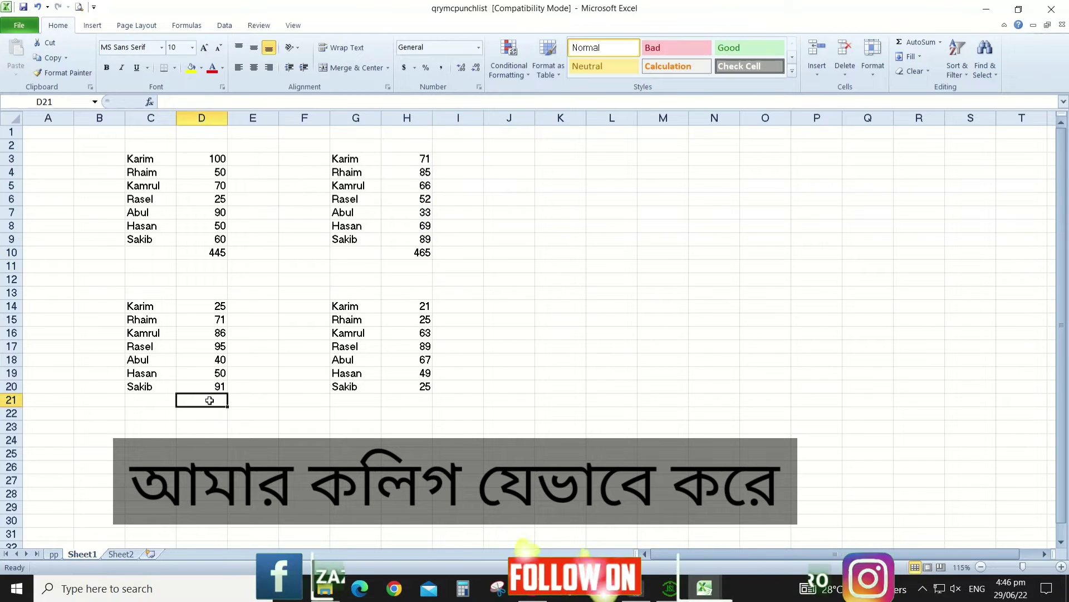
pyautogui.write('=SU')
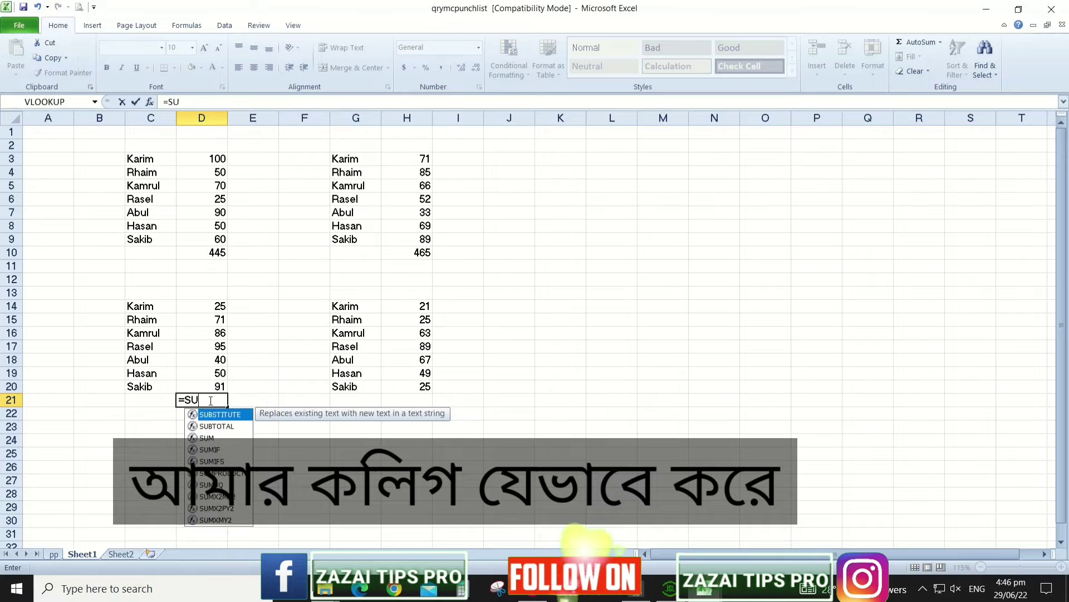
pyautogui.write('M')
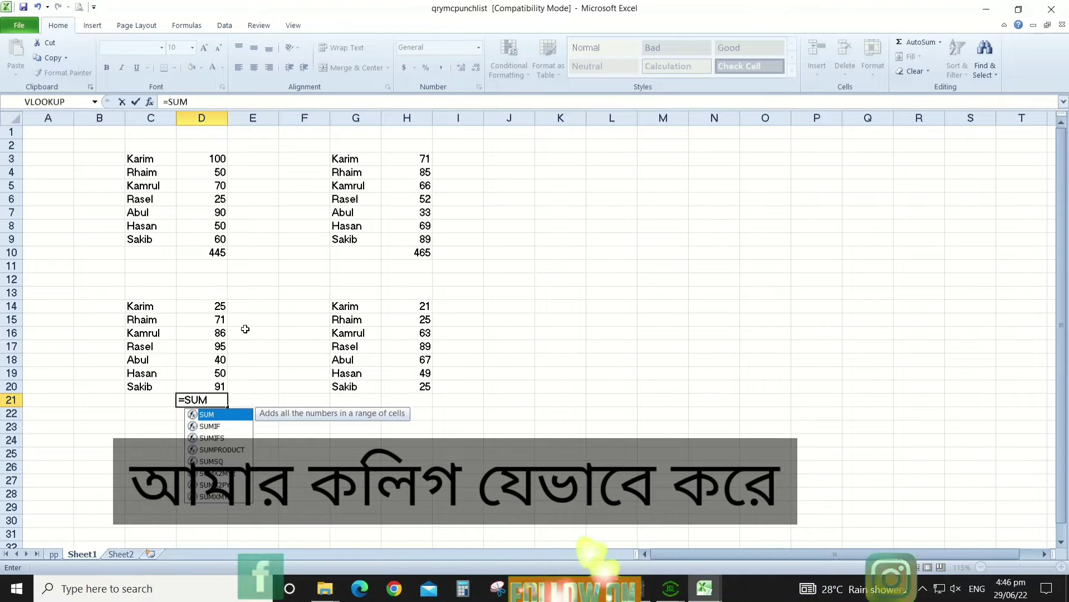
pyautogui.write('(')
pyautogui.click(210, 311)
pyautogui.moveTo(210, 310); pyautogui.dragTo(210, 380)
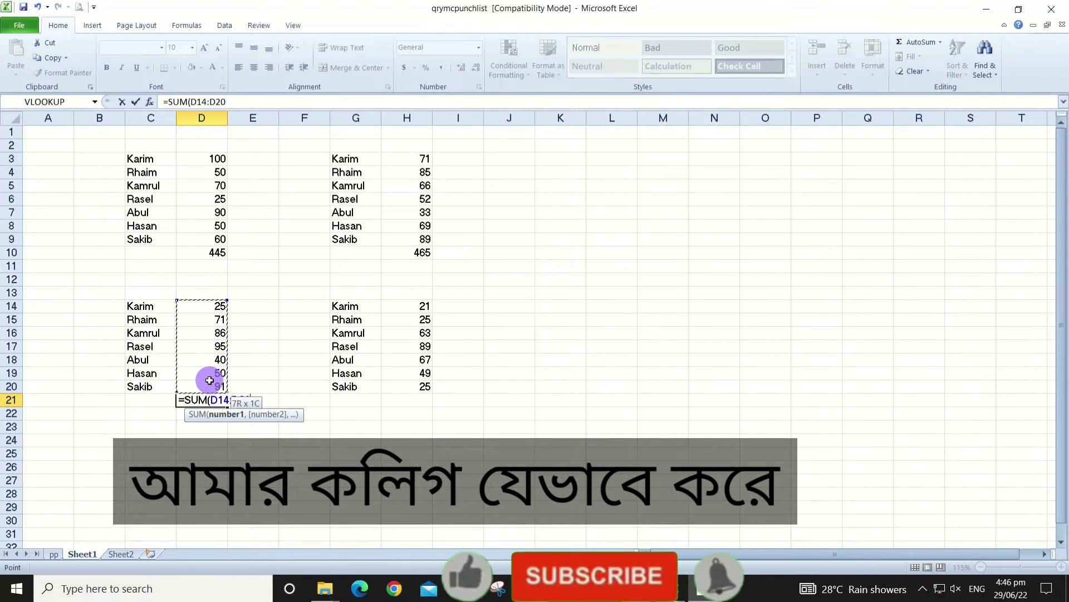
pyautogui.write(')')
pyautogui.press('Return')
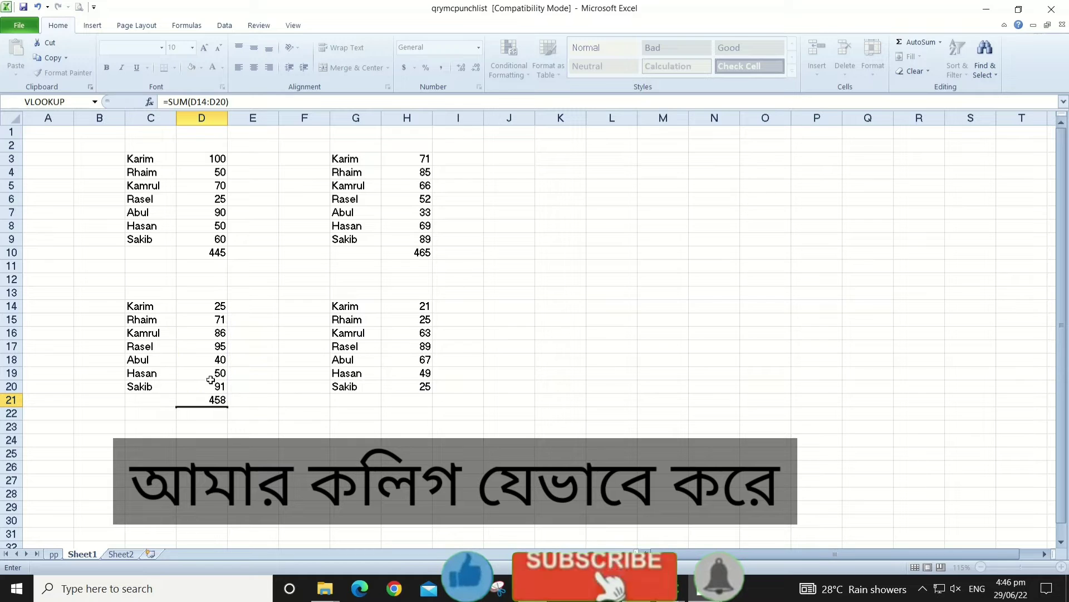
# - Enter =SUM(H14:H20) in H21 to total the lower-right block as 339
pyautogui.click(352, 401)
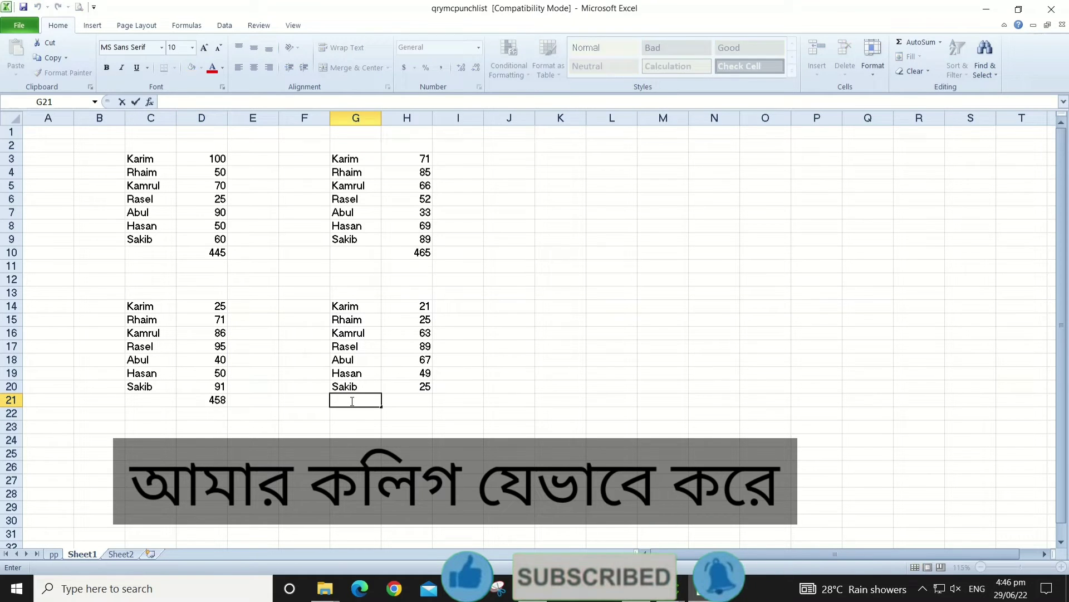
pyautogui.click(417, 401)
pyautogui.write('=')
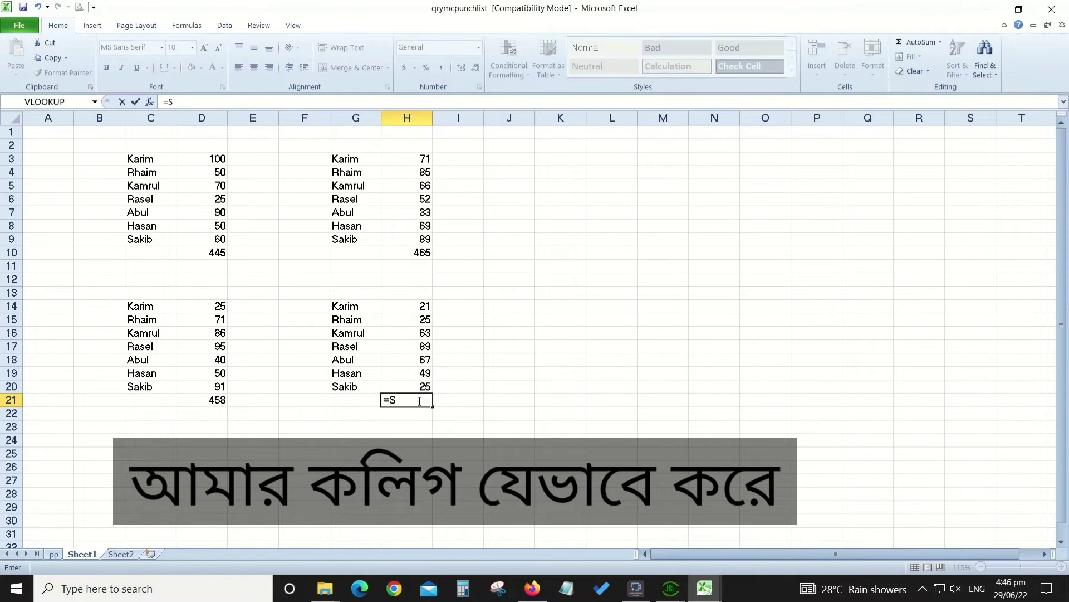
pyautogui.write('SUM(')
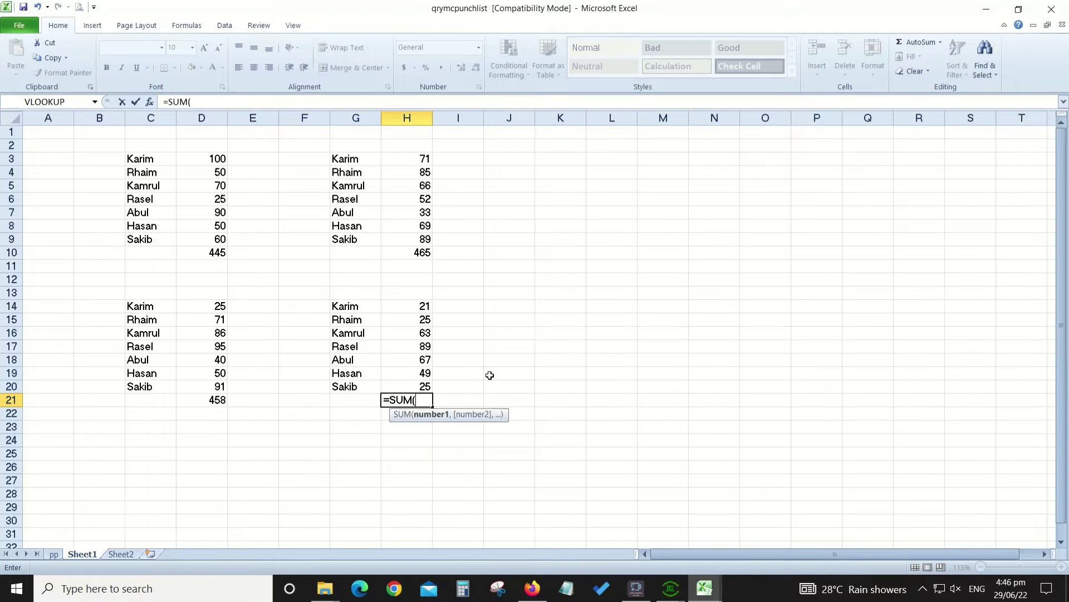
pyautogui.moveTo(419, 305); pyautogui.dragTo(419, 381)
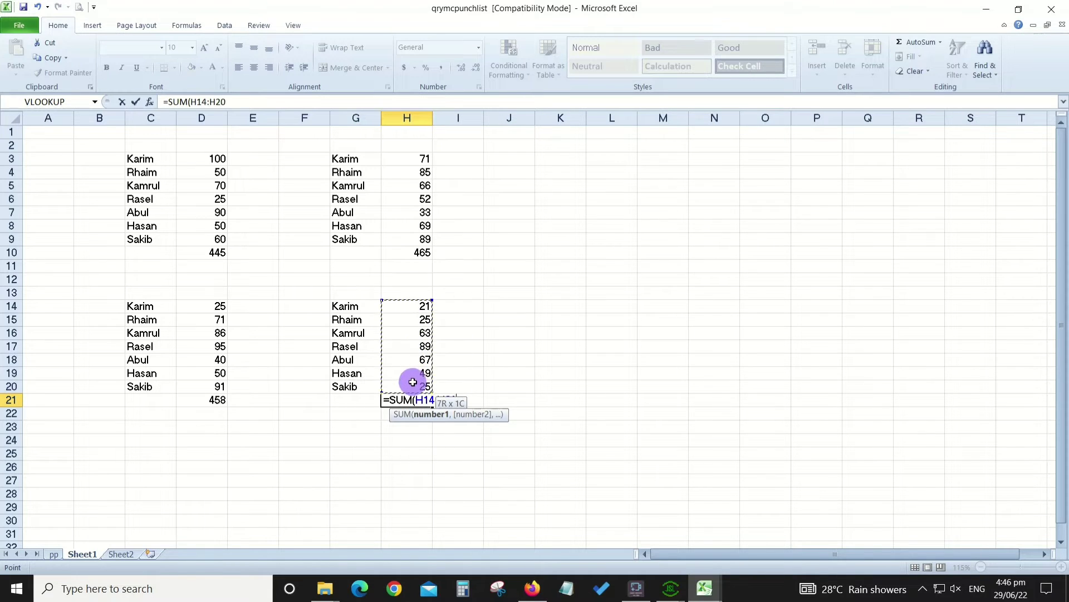
pyautogui.write(')')
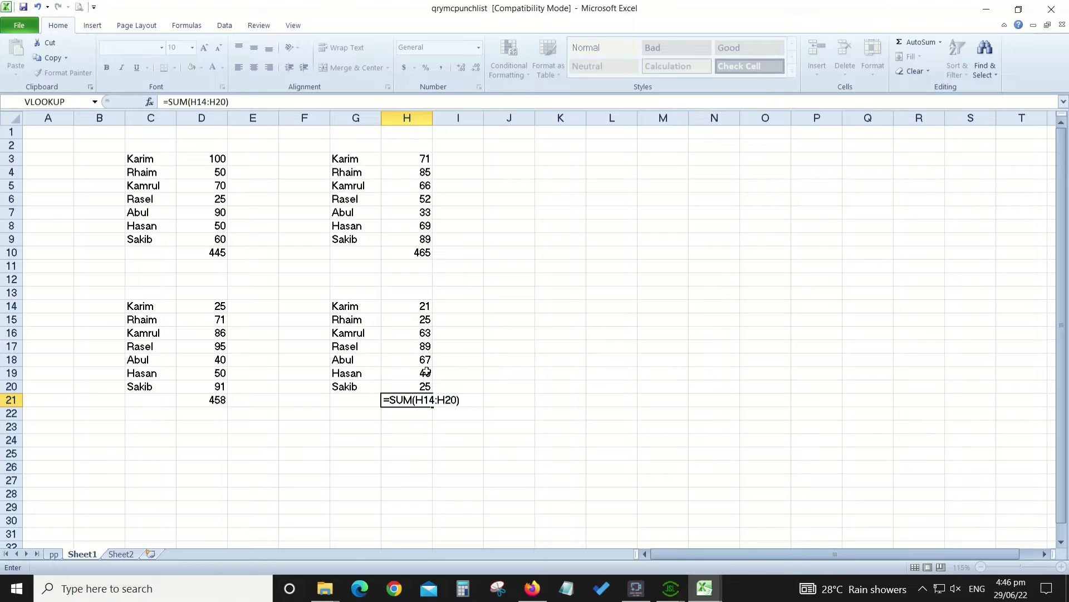
pyautogui.press('Return')
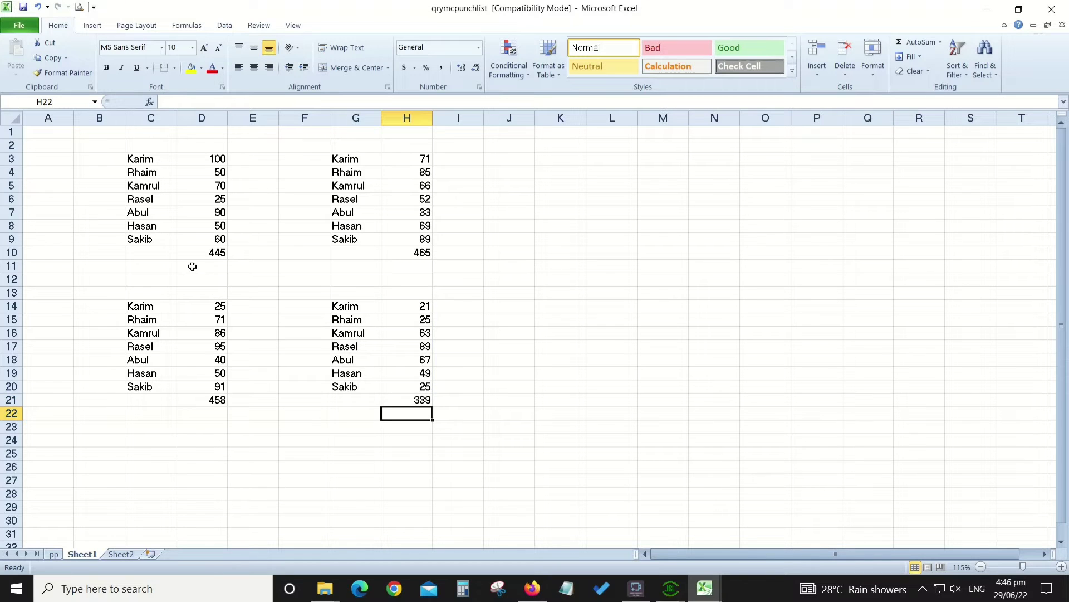
# - Check the SUM formulas in D10, H10, H21 and D21
pyautogui.click(209, 256)
pyautogui.click(424, 250)
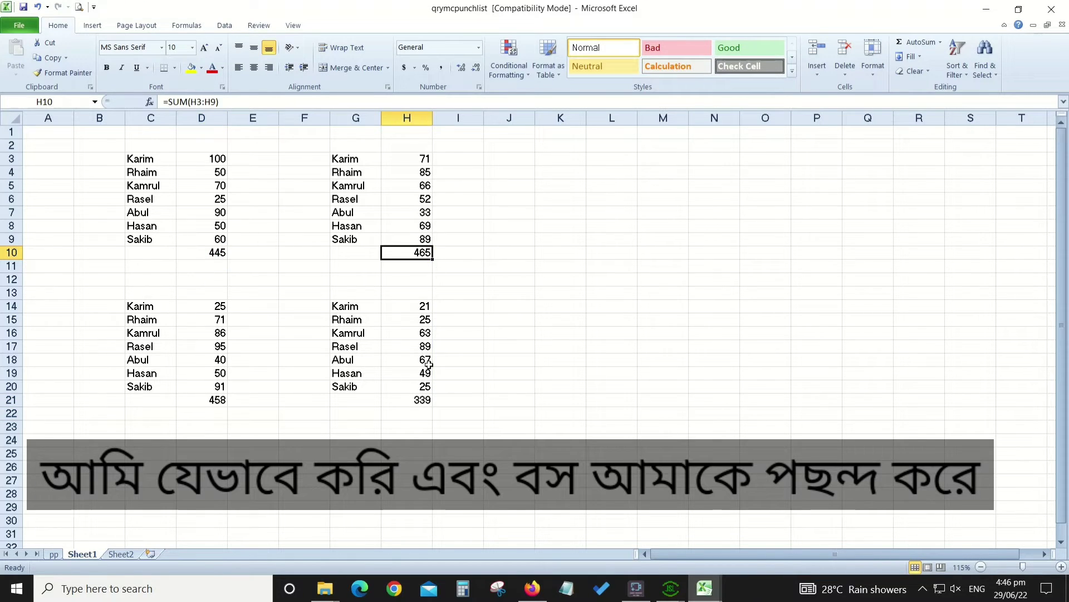
pyautogui.click(411, 402)
pyautogui.click(204, 398)
# - Delete the four totals in D10, H10, D21 and H21
pyautogui.click(235, 444)
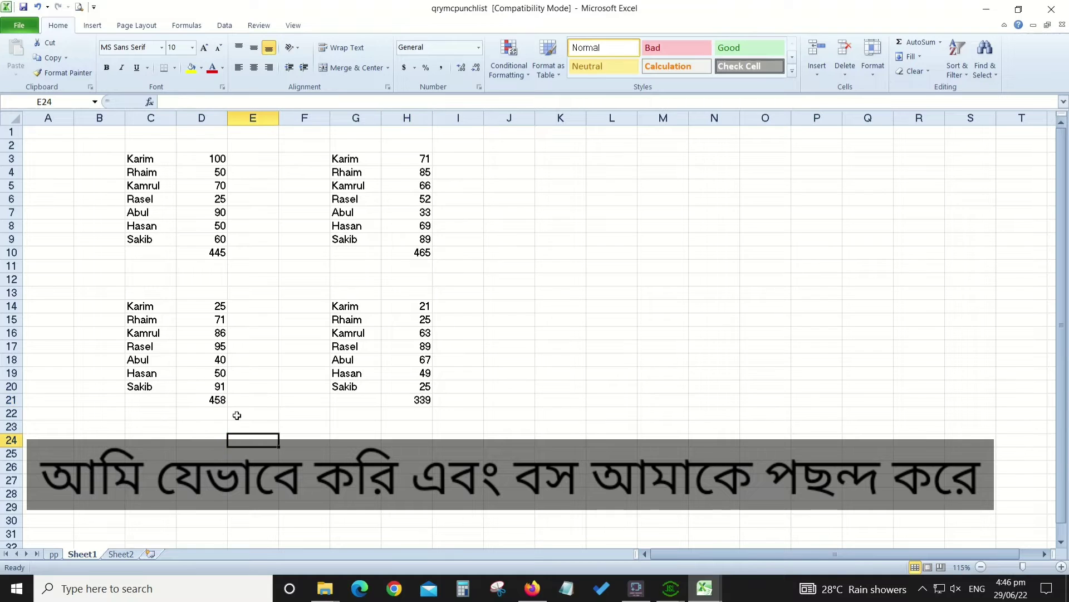
pyautogui.click(217, 252)
pyautogui.press('Delete')
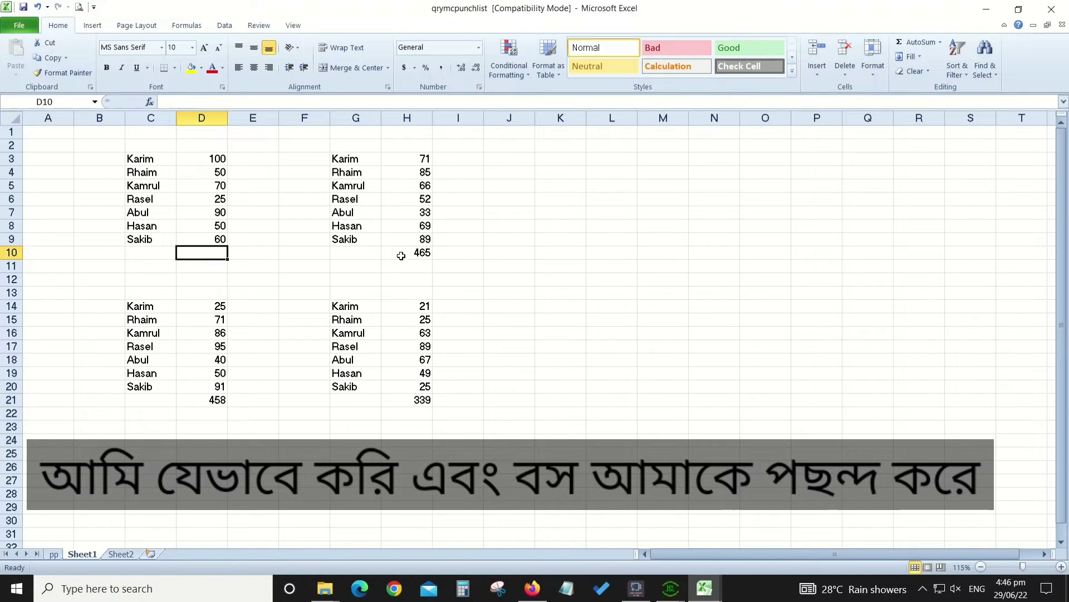
pyautogui.click(410, 256)
pyautogui.press('Delete')
pyautogui.click(214, 403)
pyautogui.press('Delete')
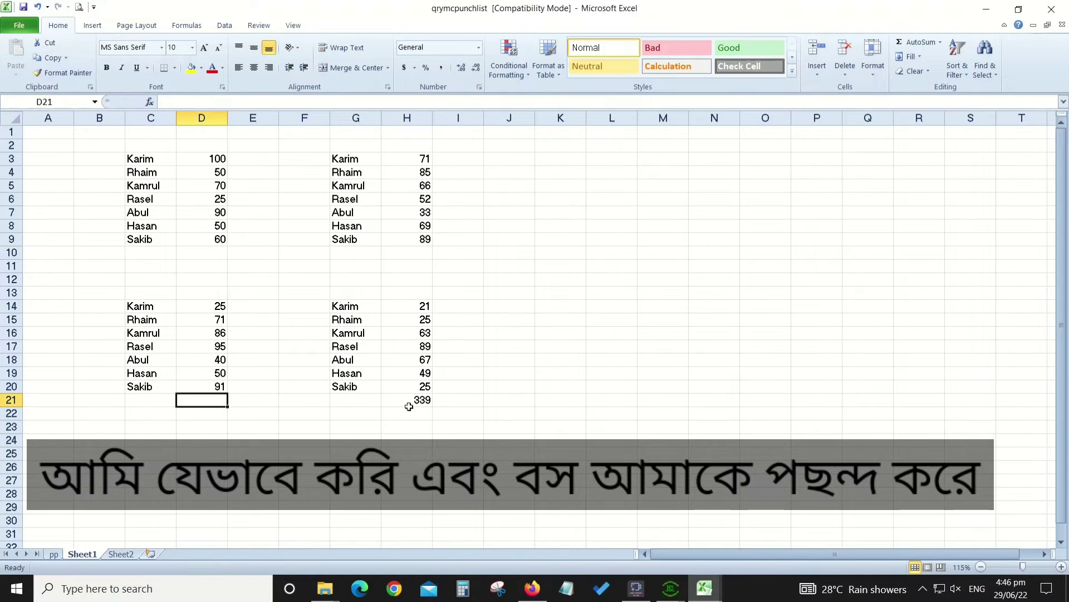
pyautogui.click(404, 404)
pyautogui.press('Delete')
pyautogui.click(226, 254)
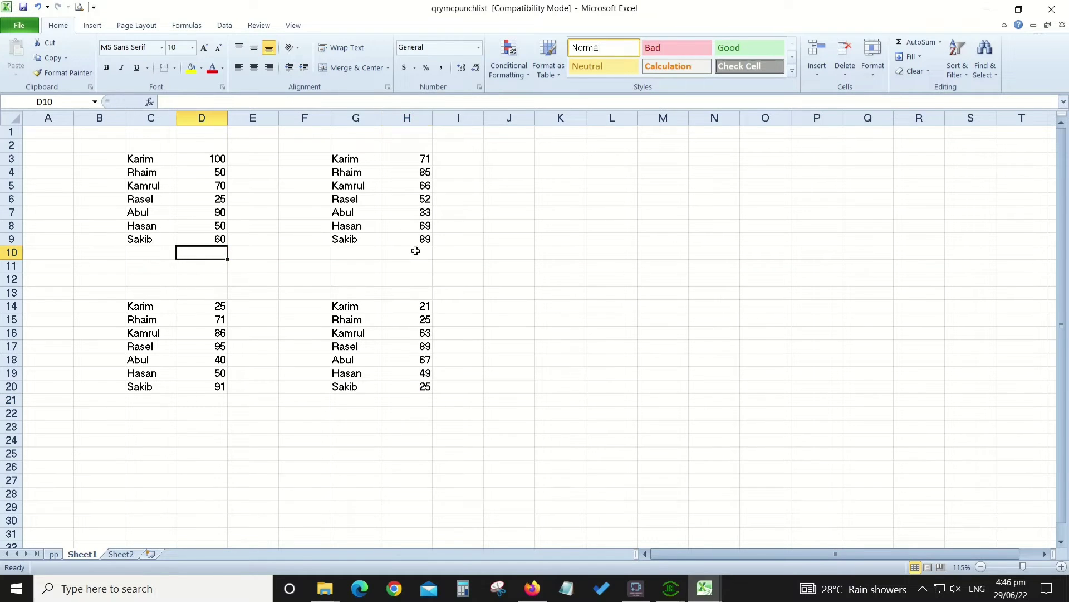
# - With D10, H10, D21 and H21 selected together, AutoSum all four totals at once
pyautogui.keyDown('ctrl'); pyautogui.click(418, 253); pyautogui.keyUp('ctrl')
pyautogui.keyDown('ctrl'); pyautogui.click(212, 401); pyautogui.keyUp('ctrl')
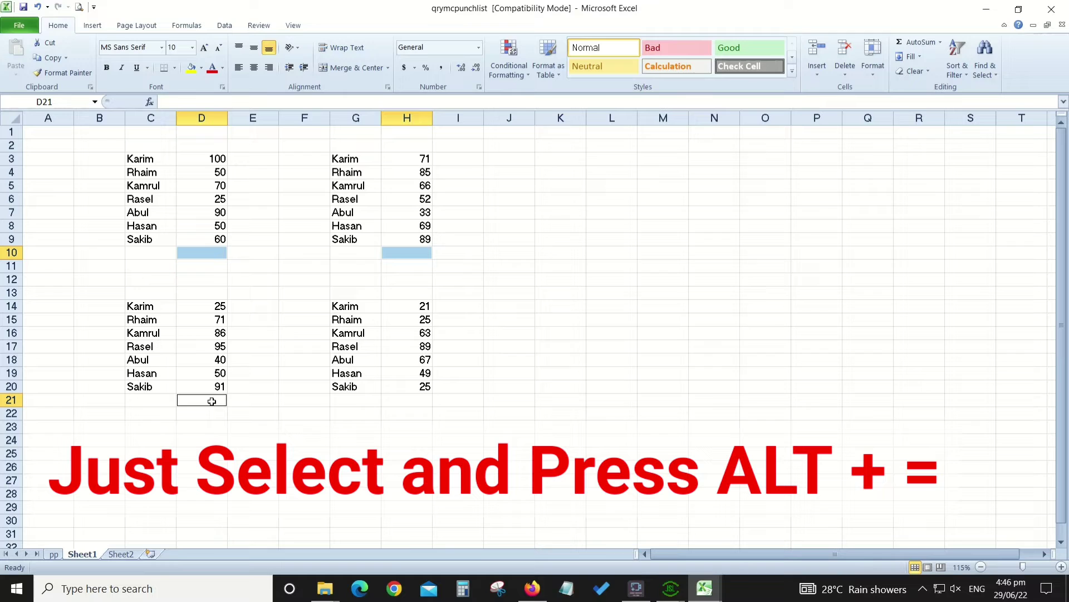
pyautogui.keyDown('ctrl'); pyautogui.click(418, 400); pyautogui.keyUp('ctrl')
pyautogui.hotkey('alt', '=')
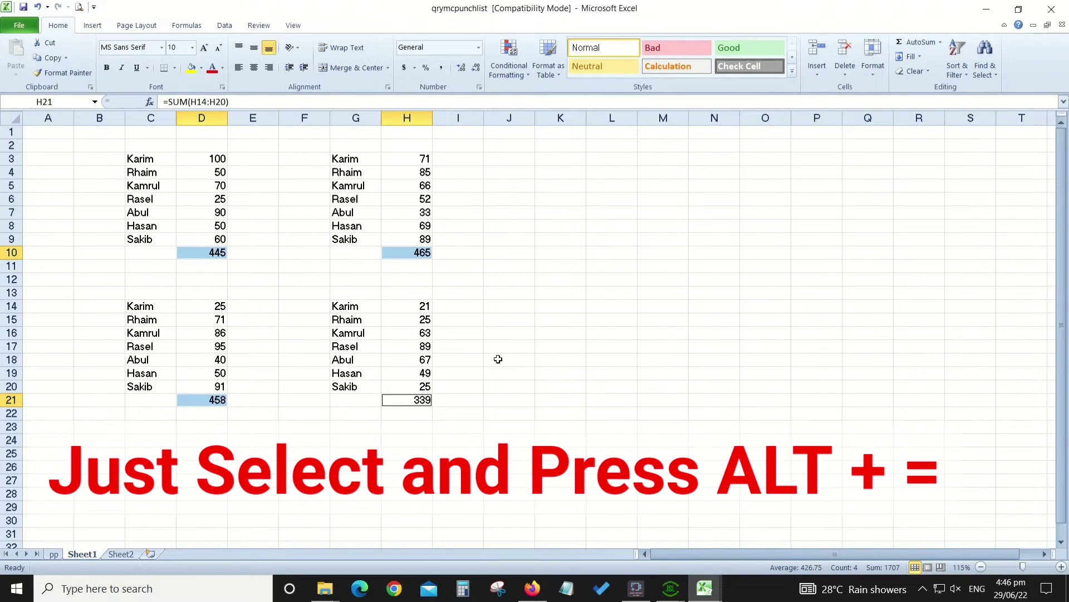
# - Check the new SUM formulas in D10, H10, D21 and H21
pyautogui.click(540, 373)
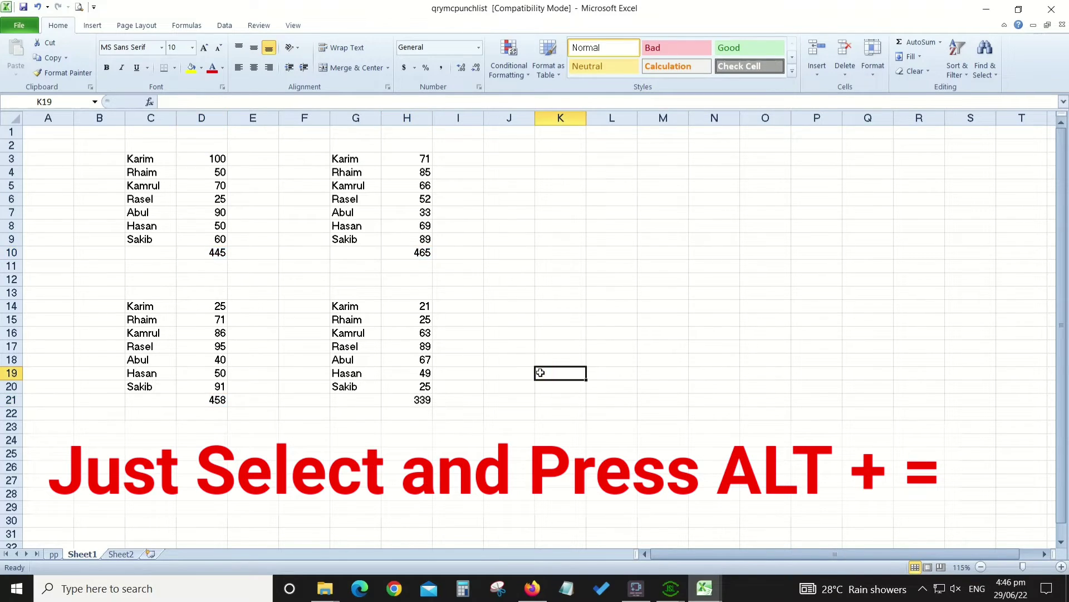
pyautogui.click(218, 255)
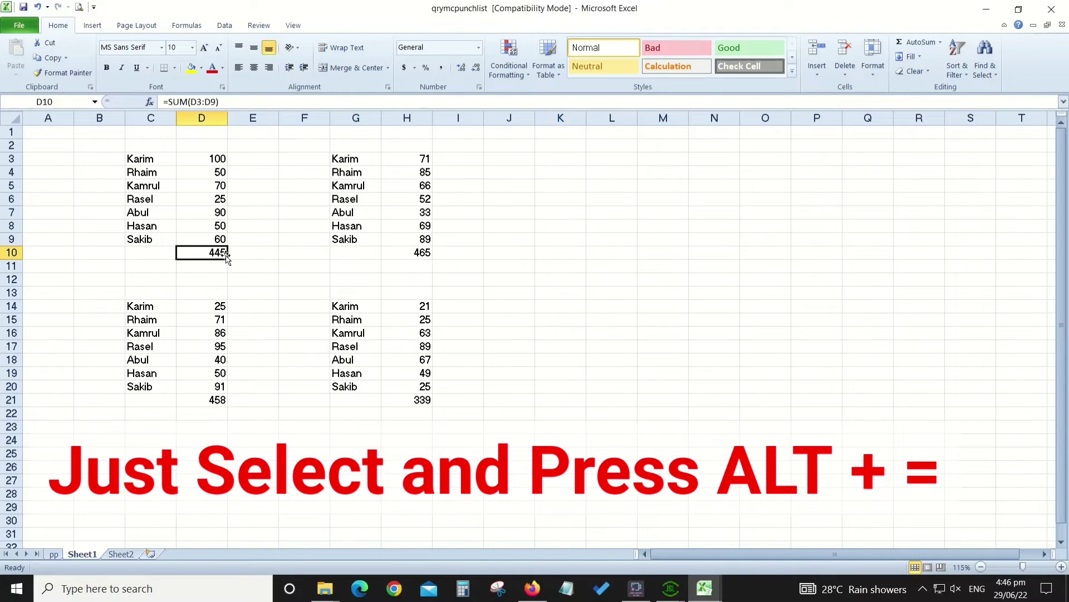
pyautogui.click(416, 257)
pyautogui.click(214, 401)
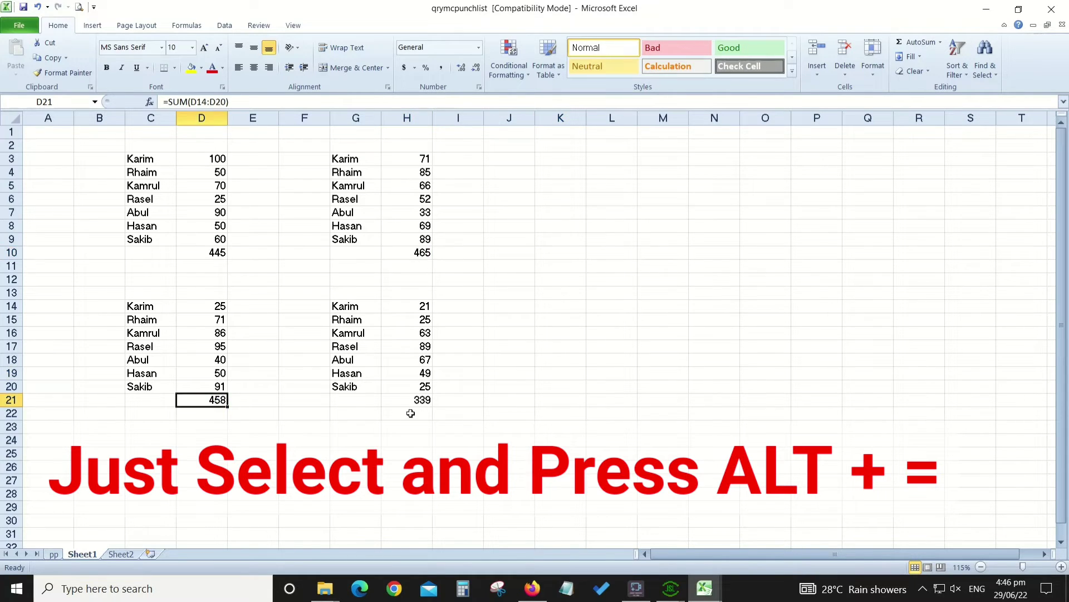
pyautogui.click(415, 401)
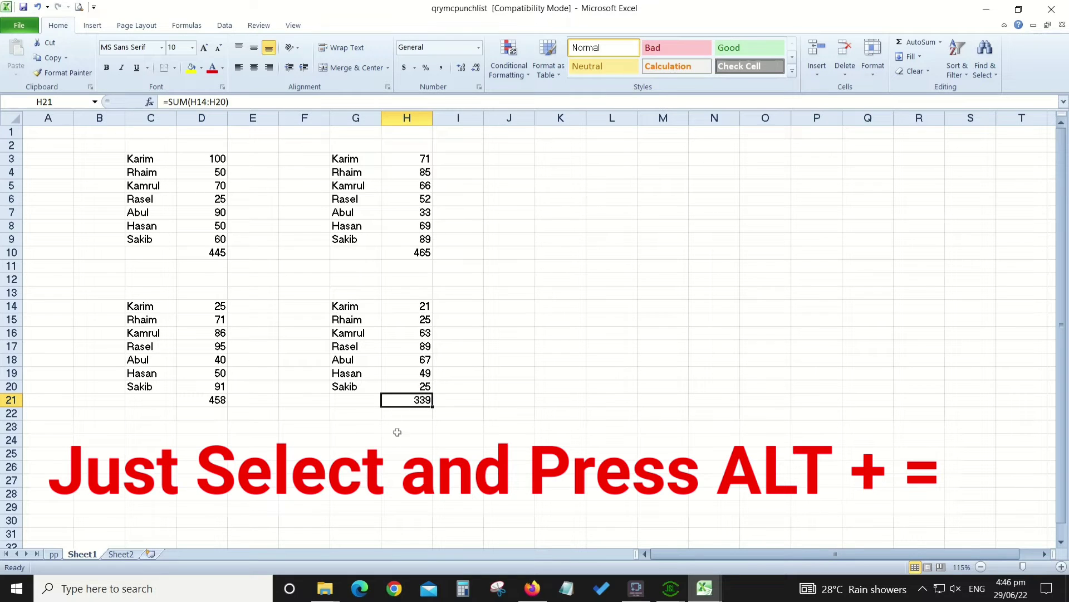
pyautogui.click(445, 410)
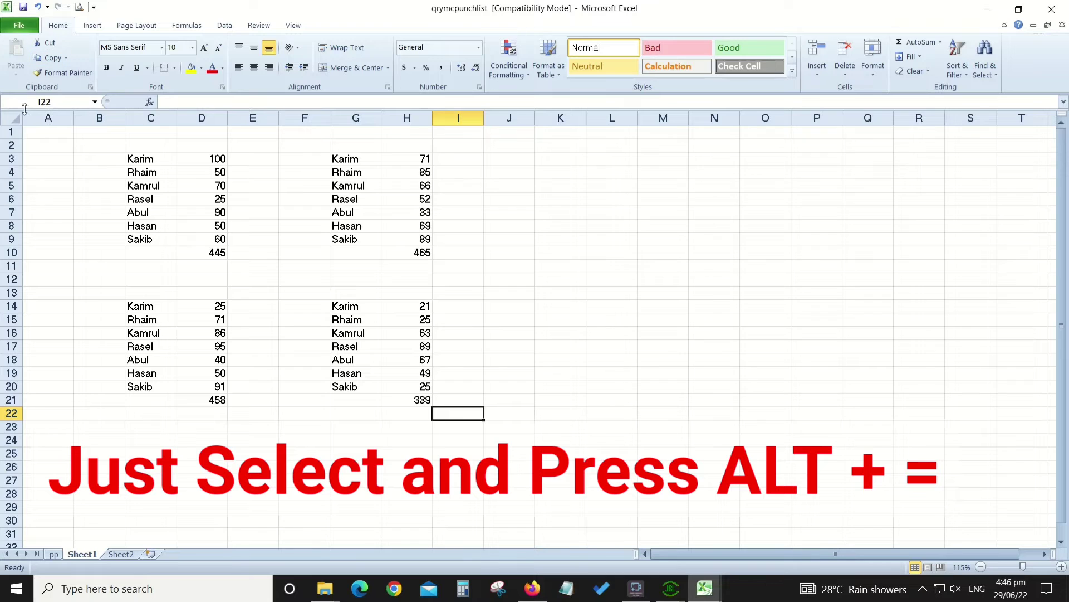
# - Copy Karim, Rhaim and Kamrul down into their blank Name cells A4:A14
pyautogui.click(443, 356)
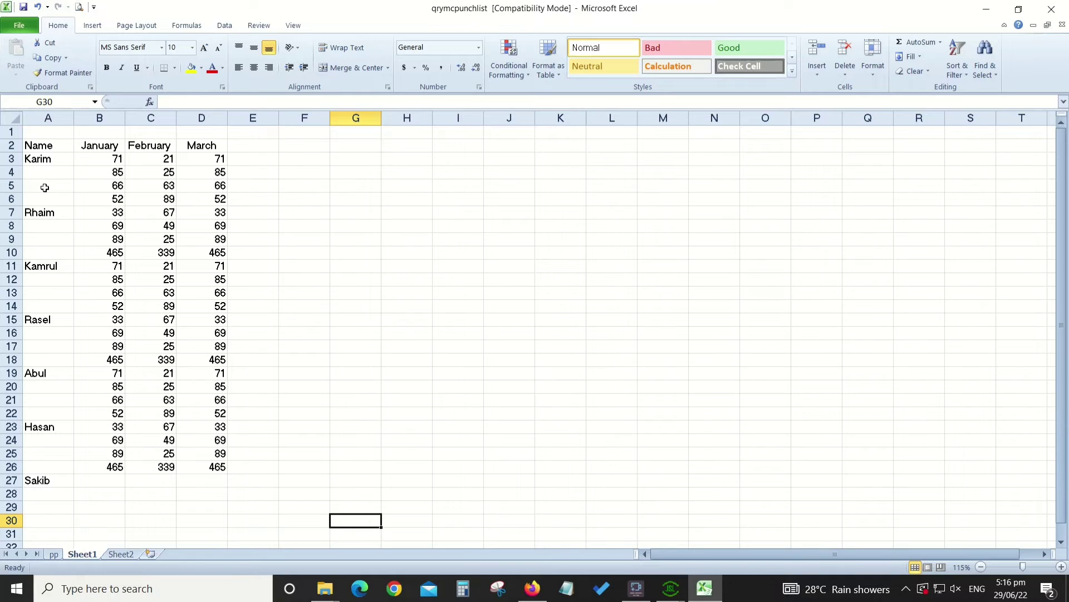
pyautogui.click(58, 160)
pyautogui.moveTo(74, 167); pyautogui.dragTo(72, 200)
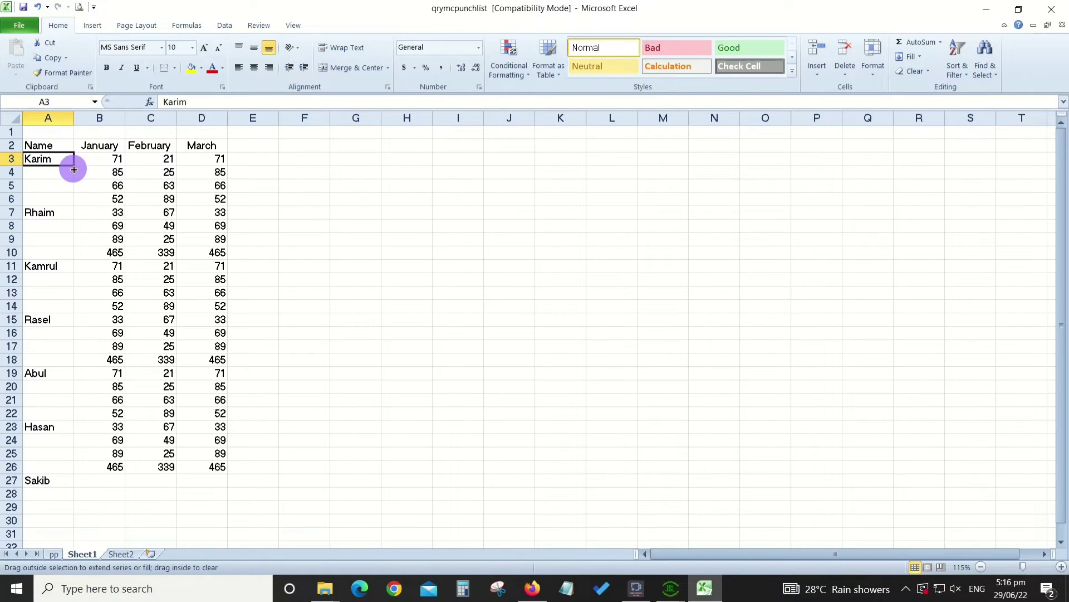
pyautogui.click(58, 214)
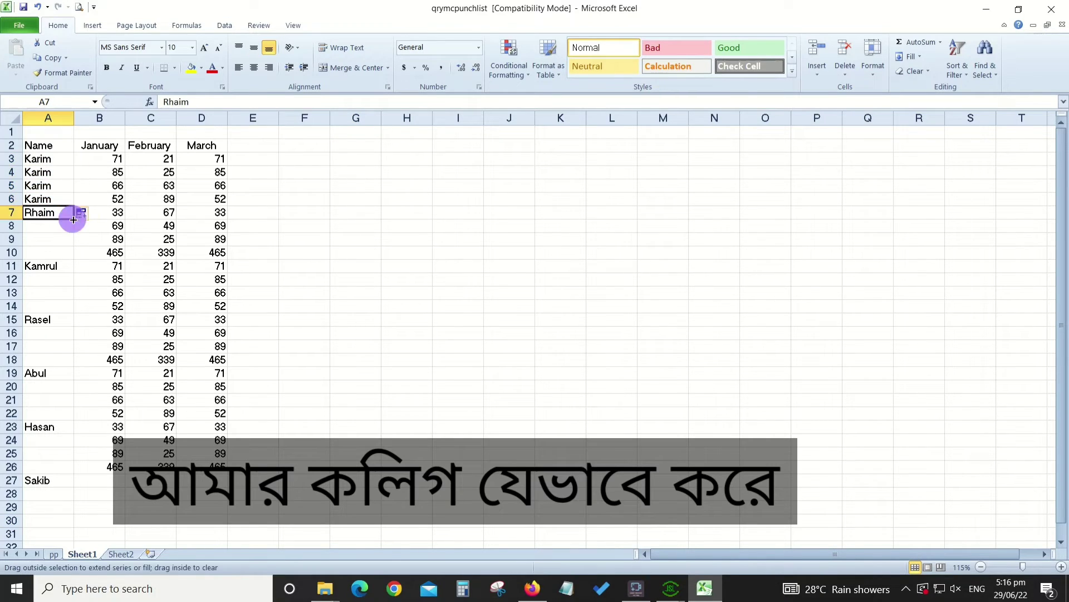
pyautogui.moveTo(73, 219); pyautogui.dragTo(73, 253)
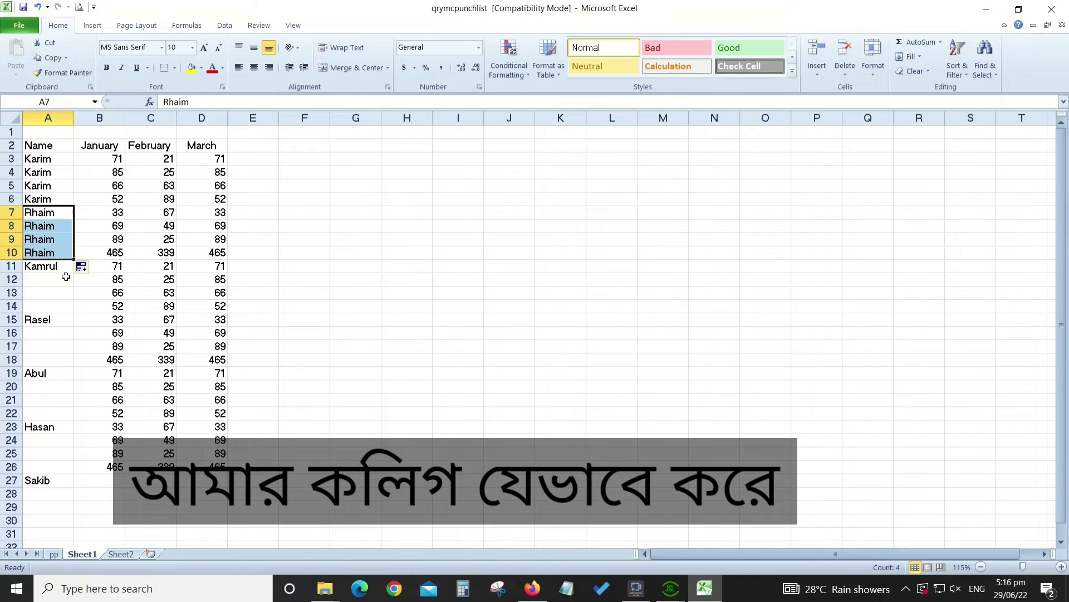
pyautogui.click(65, 269)
pyautogui.moveTo(73, 274); pyautogui.dragTo(71, 353)
# - Copy Abul into A20:A22 and Hasan into A24:A26
pyautogui.click(70, 319)
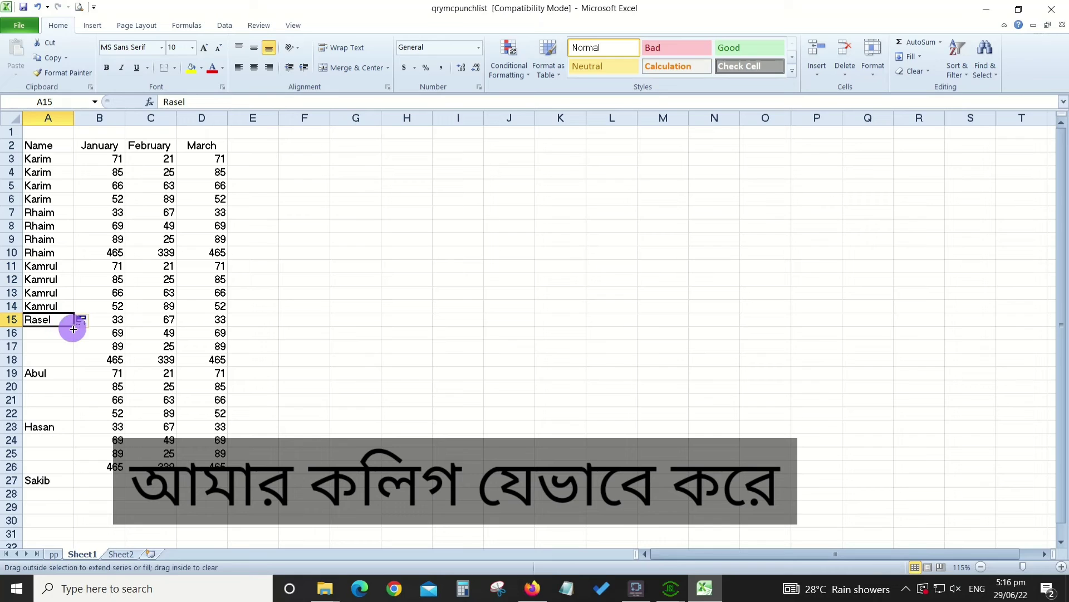
pyautogui.click(62, 376)
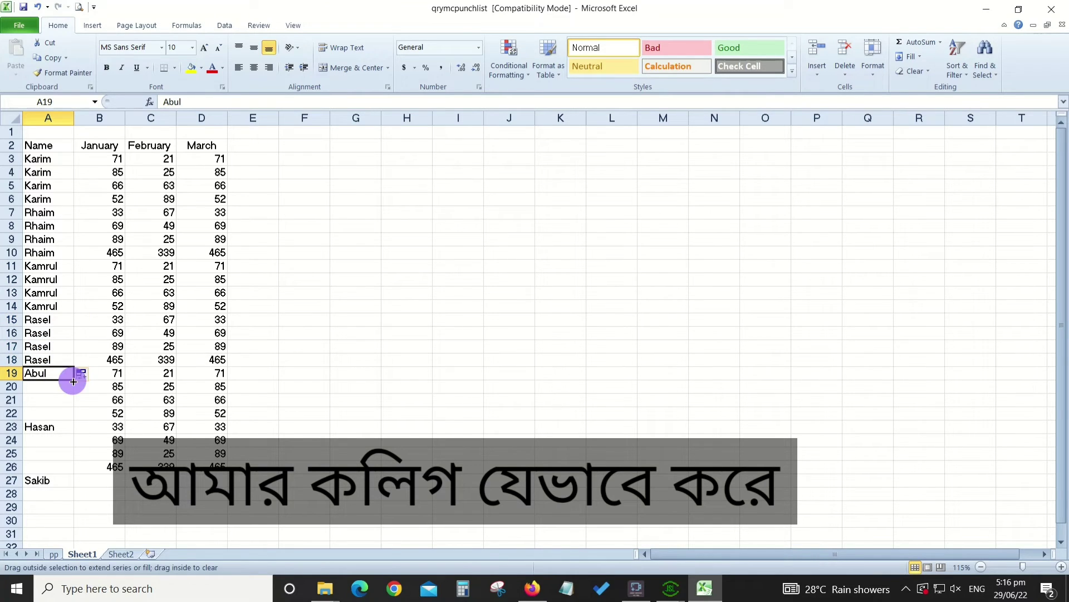
pyautogui.moveTo(73, 379); pyautogui.dragTo(74, 418)
pyautogui.click(42, 429)
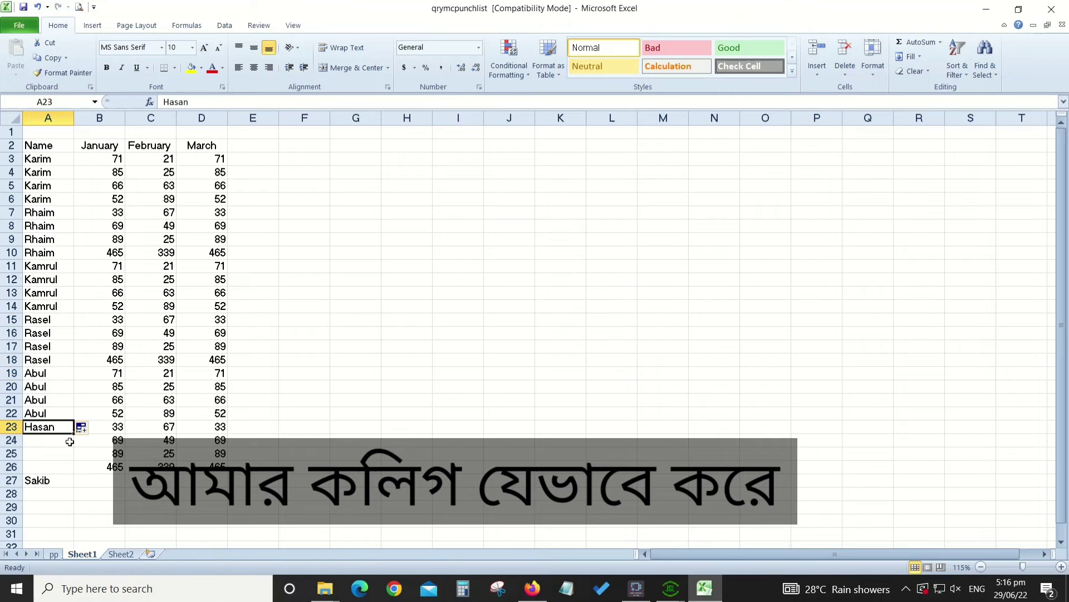
pyautogui.moveTo(73, 434); pyautogui.dragTo(72, 471)
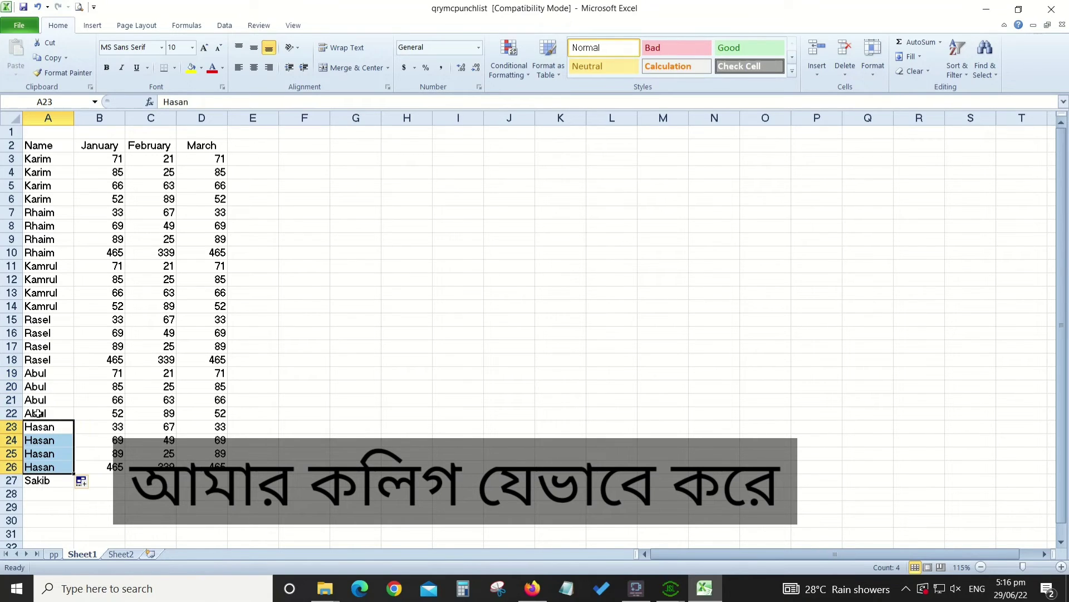
pyautogui.click(50, 481)
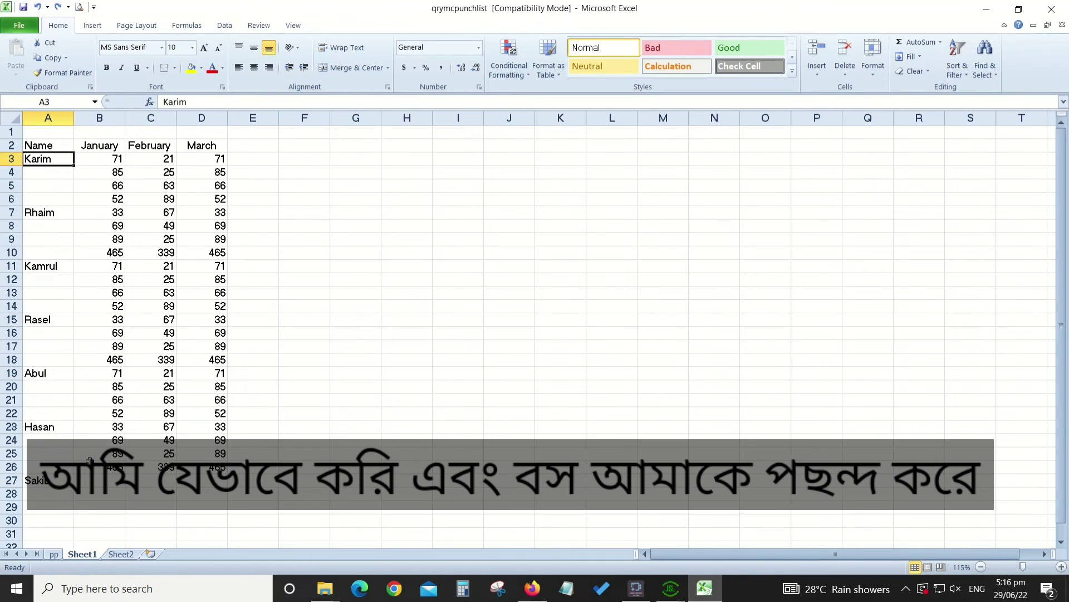
# - Select the table A2:D27 and use Go To Special to select only its blank cells
pyautogui.click(50, 170)
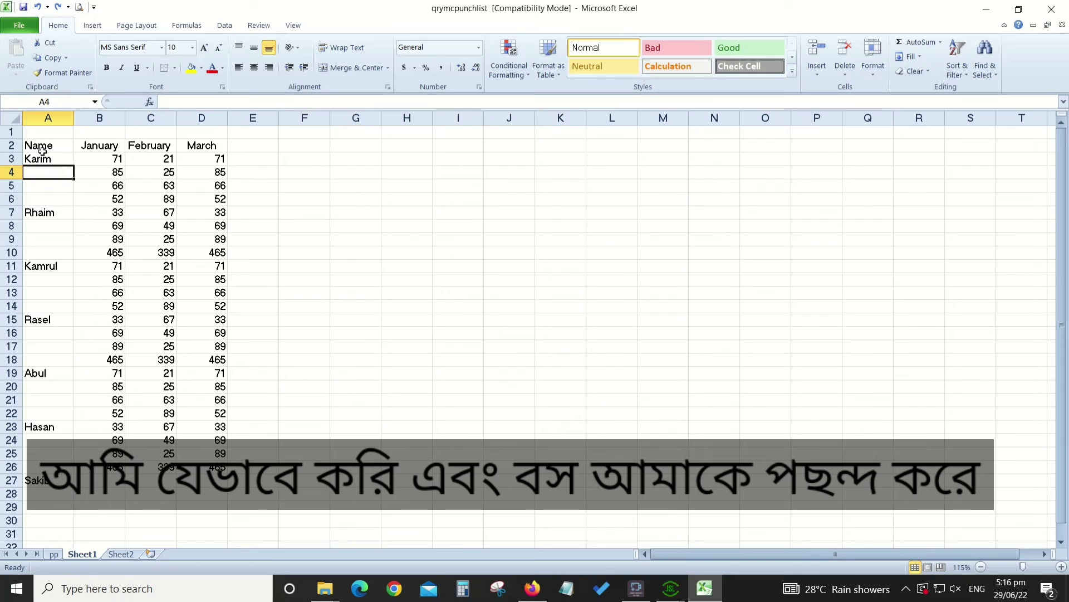
pyautogui.moveTo(36, 145); pyautogui.dragTo(206, 146)
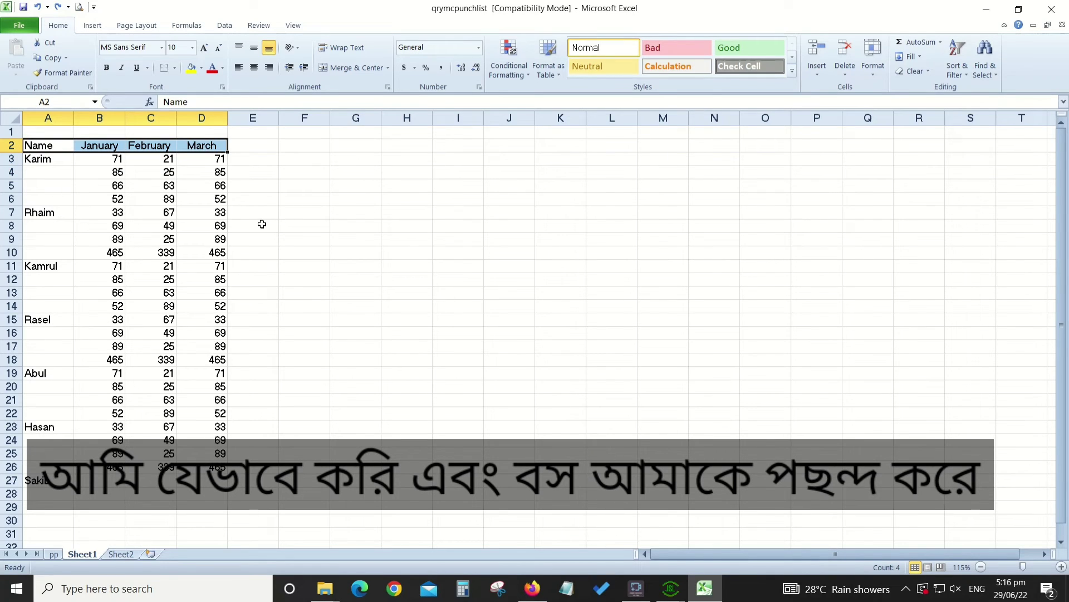
pyautogui.hotkey('ctrl', 'shift', 'End')
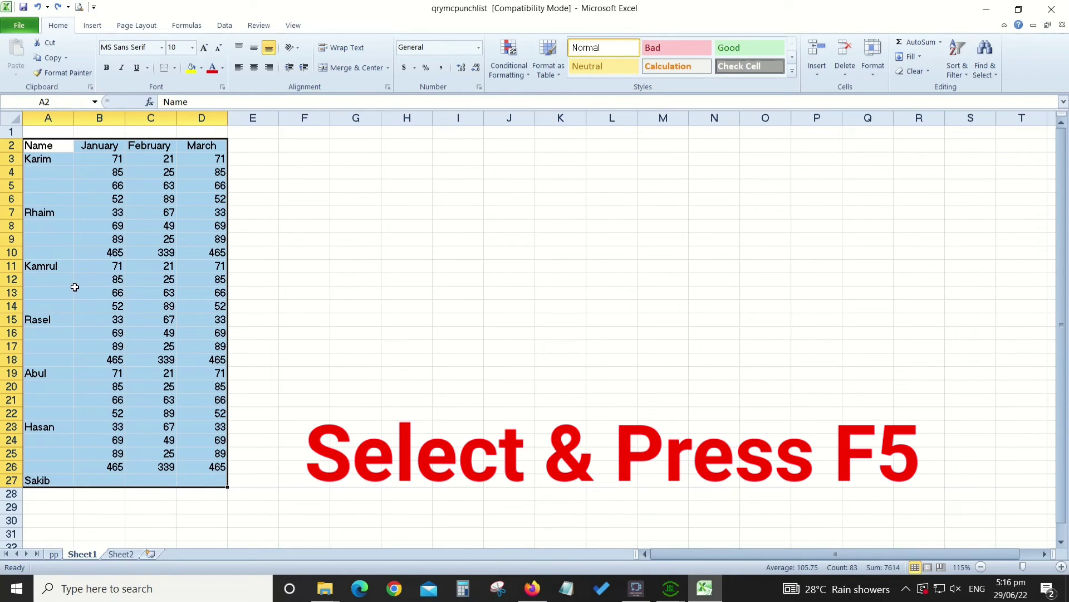
pyautogui.press('F5')
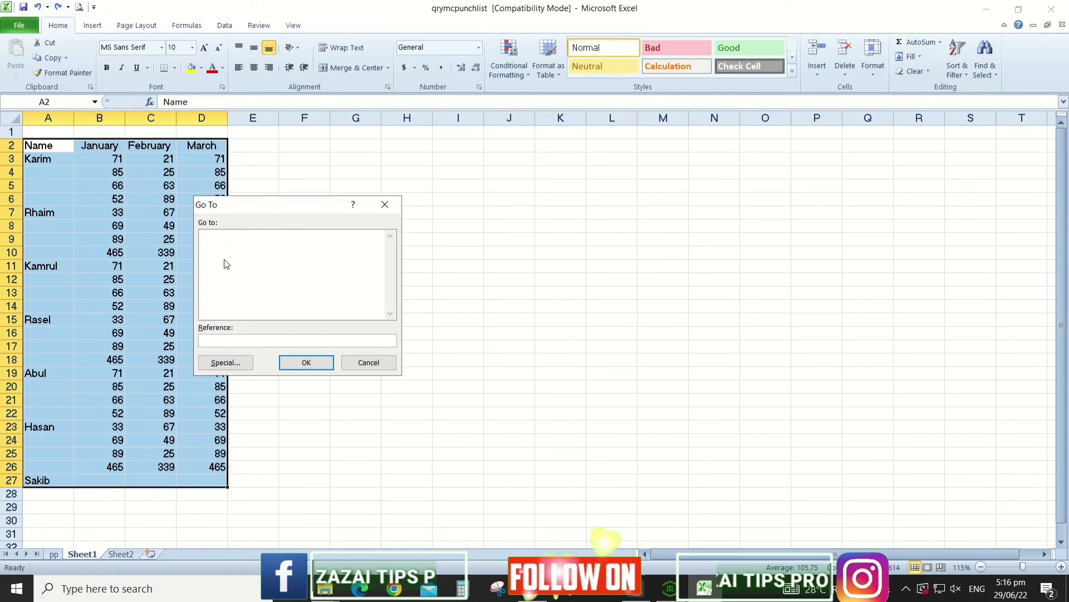
pyautogui.click(226, 363)
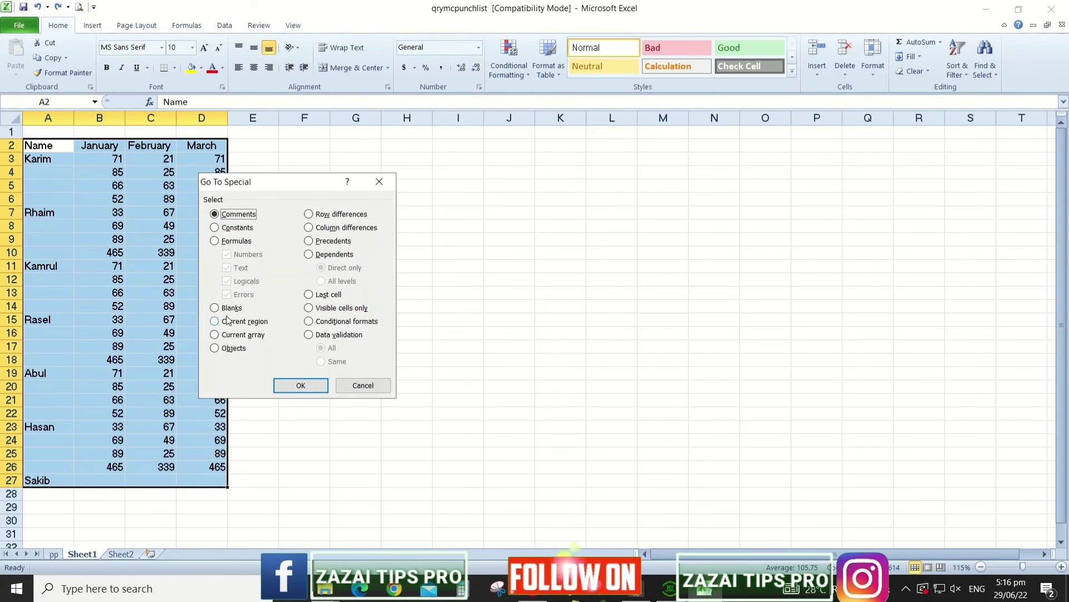
pyautogui.click(212, 308)
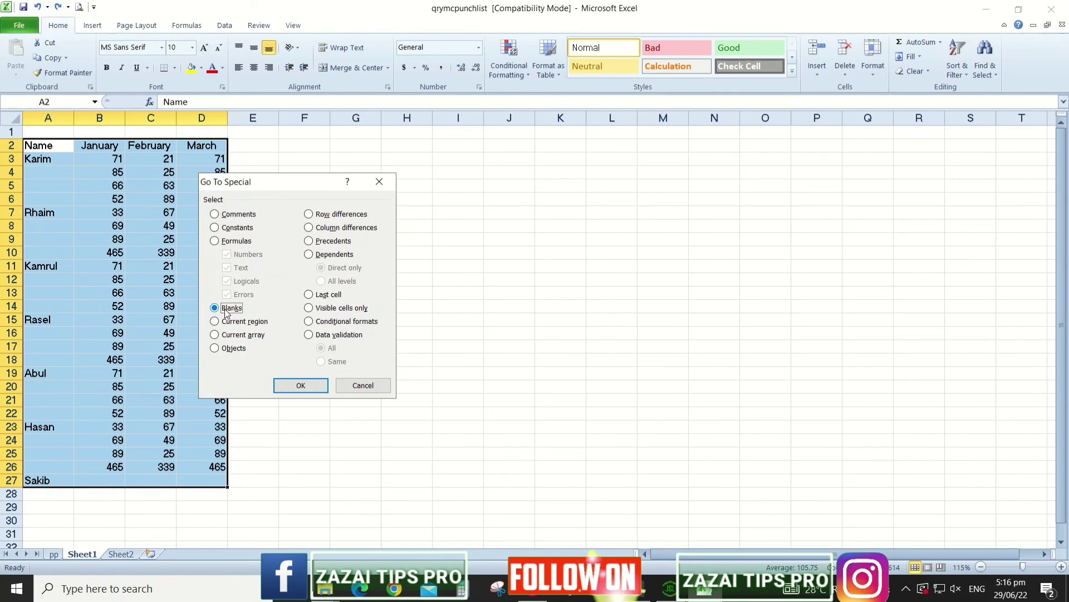
pyautogui.click(295, 385)
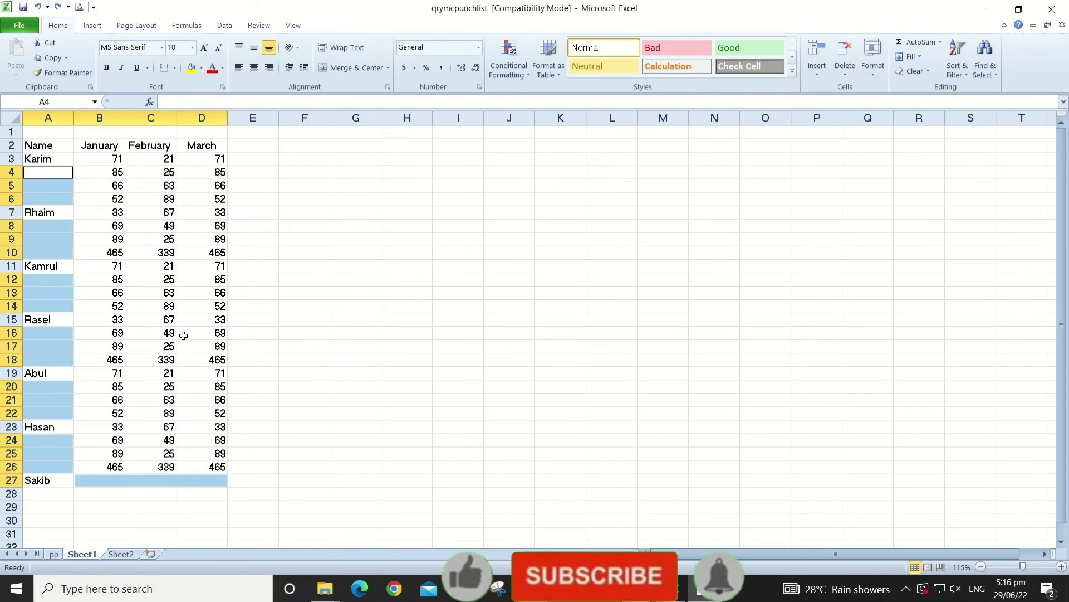
# - Fill every selected blank with =A3 via Ctrl+Enter so each Name cell repeats the name above
pyautogui.write('=')
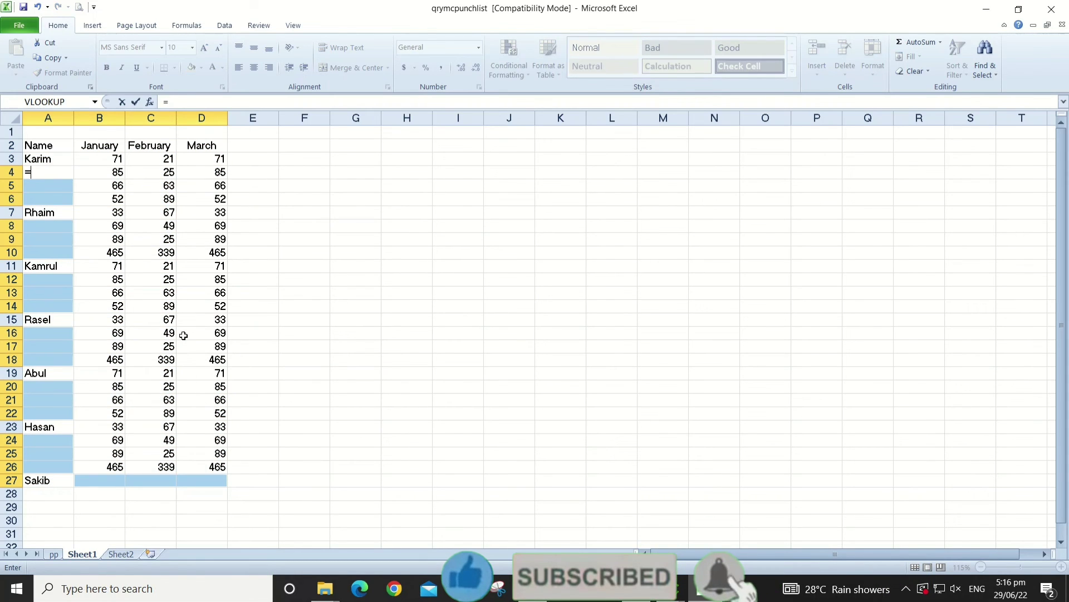
pyautogui.write('a3')
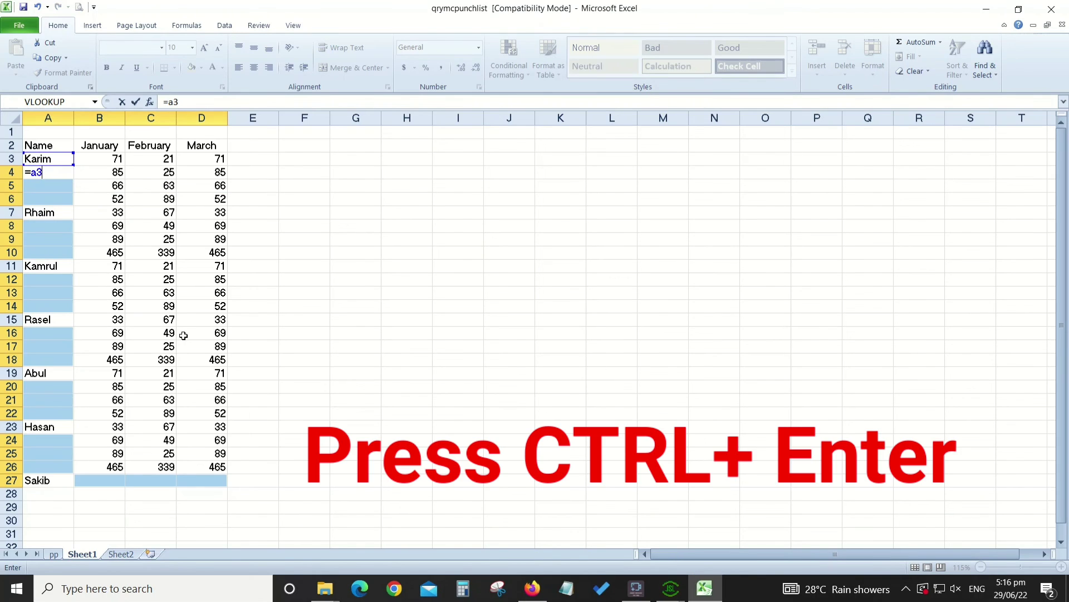
pyautogui.hotkey('ctrl', 'Return')
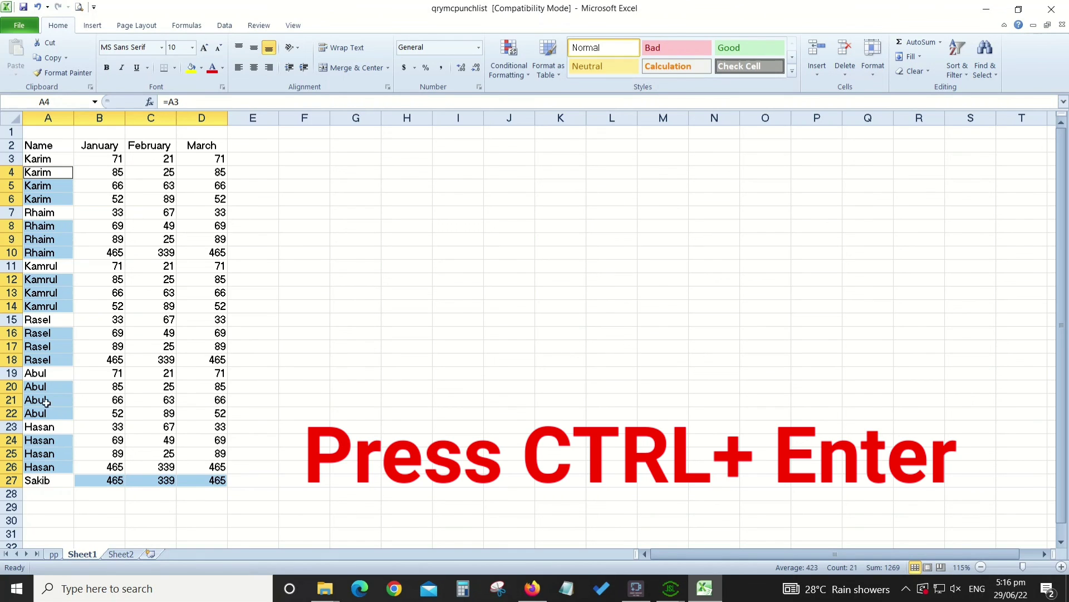
pyautogui.click(282, 458)
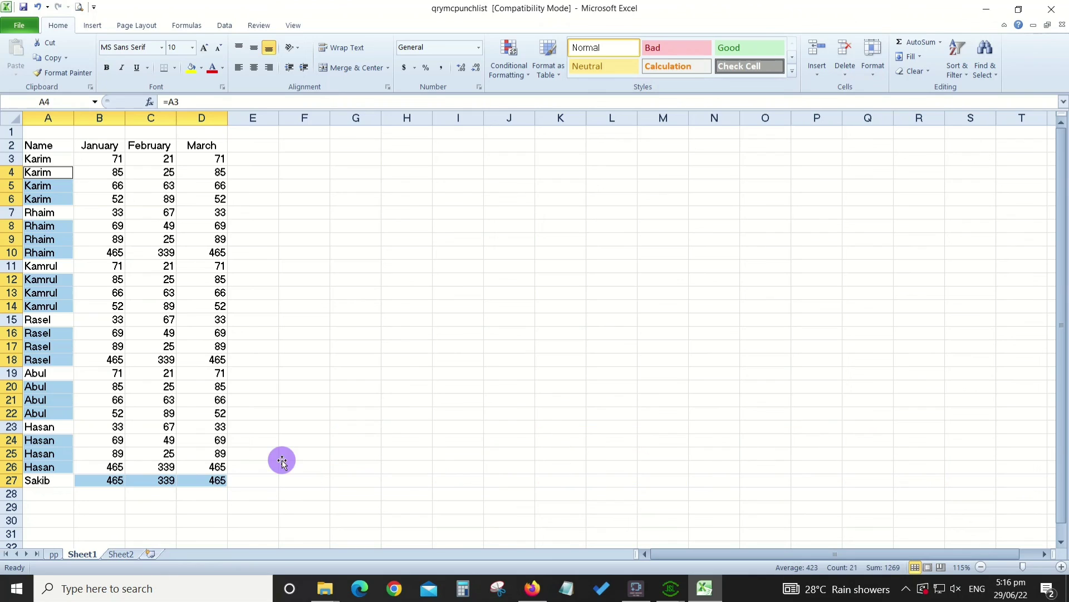